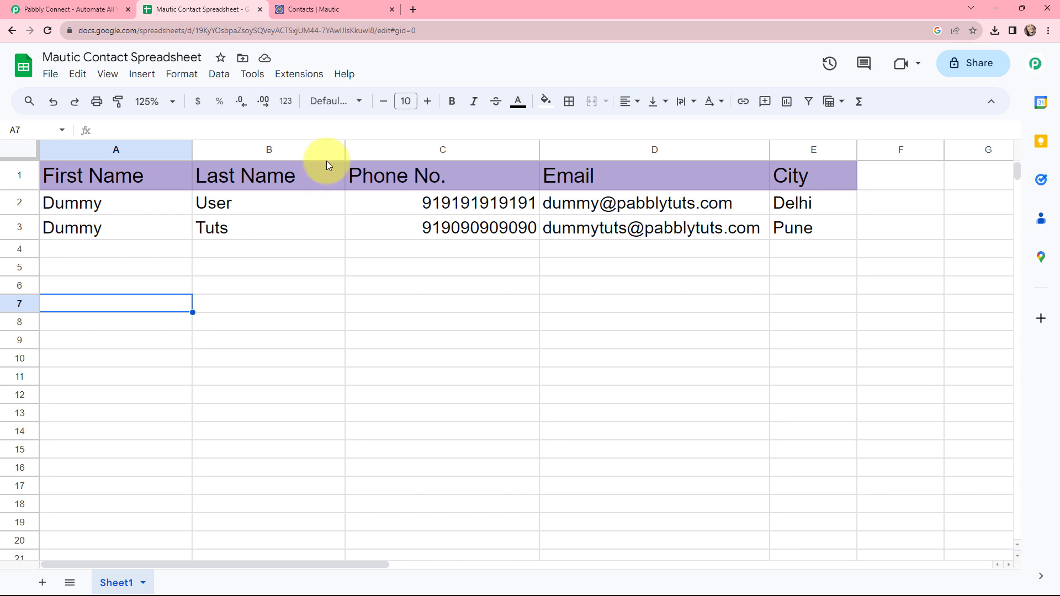
- After reviewing the two sample contact rows, switch to the Contacts | Mautic tab
key(ctrl+Tab)
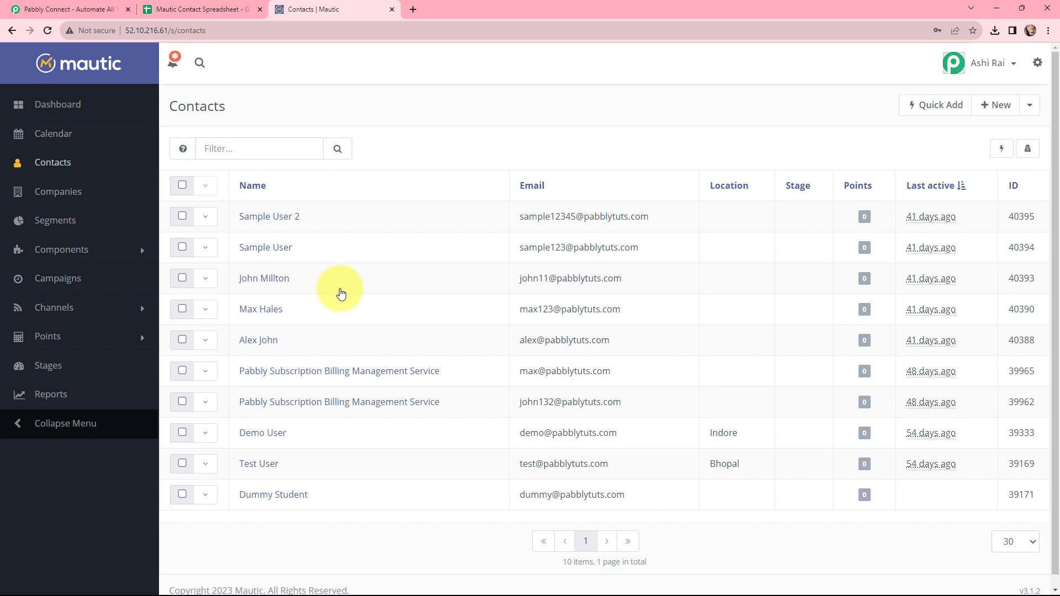
- Move from Mautic's list of 10 contacts to the Pabbly Connect website tab
key(ctrl+Tab)
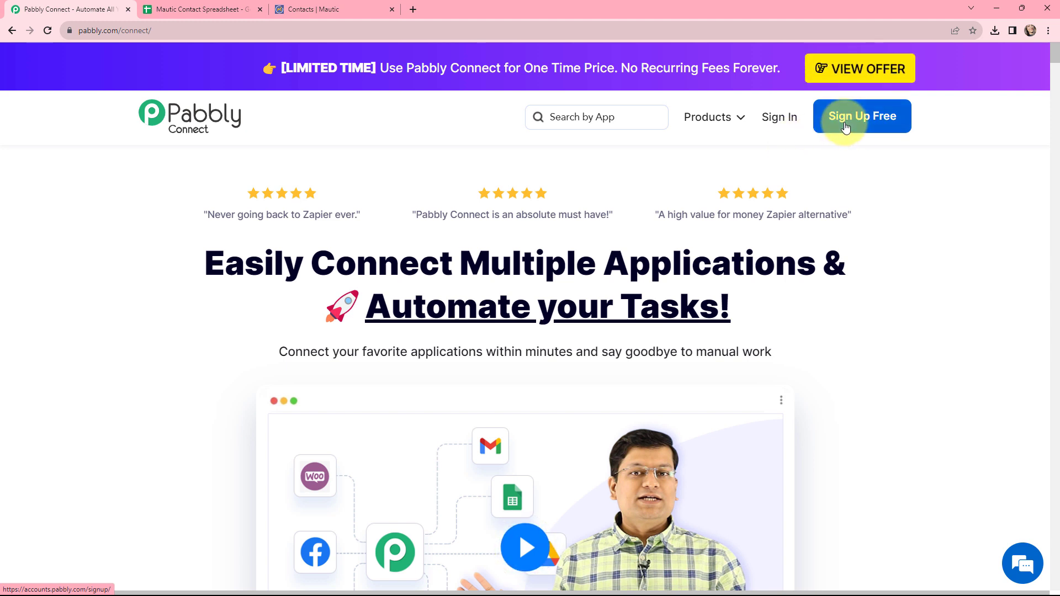
- Sign in to Pabbly and open Pabbly Connect's dashboard from All Apps
click(775, 118)
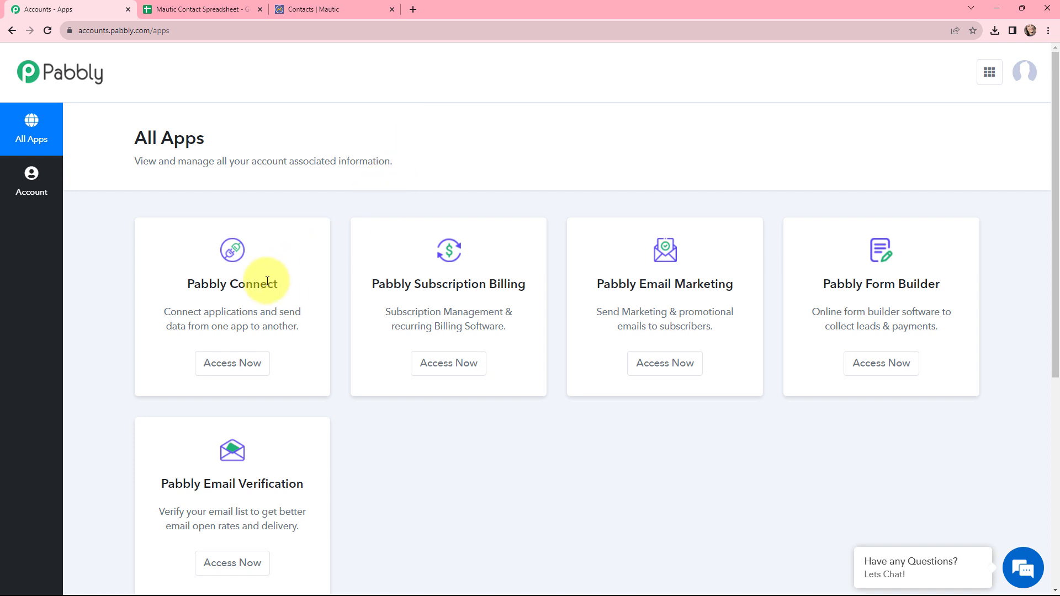
click(236, 366)
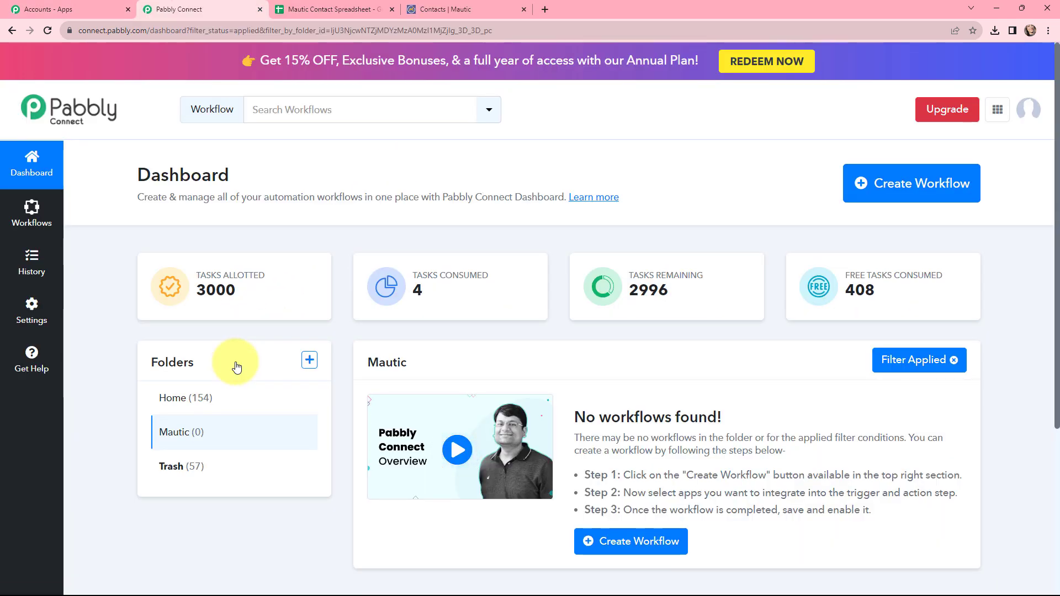
- Create a workflow named 'Create Mautic Contact from Google Sheets', keeping folder Mautic
click(870, 182)
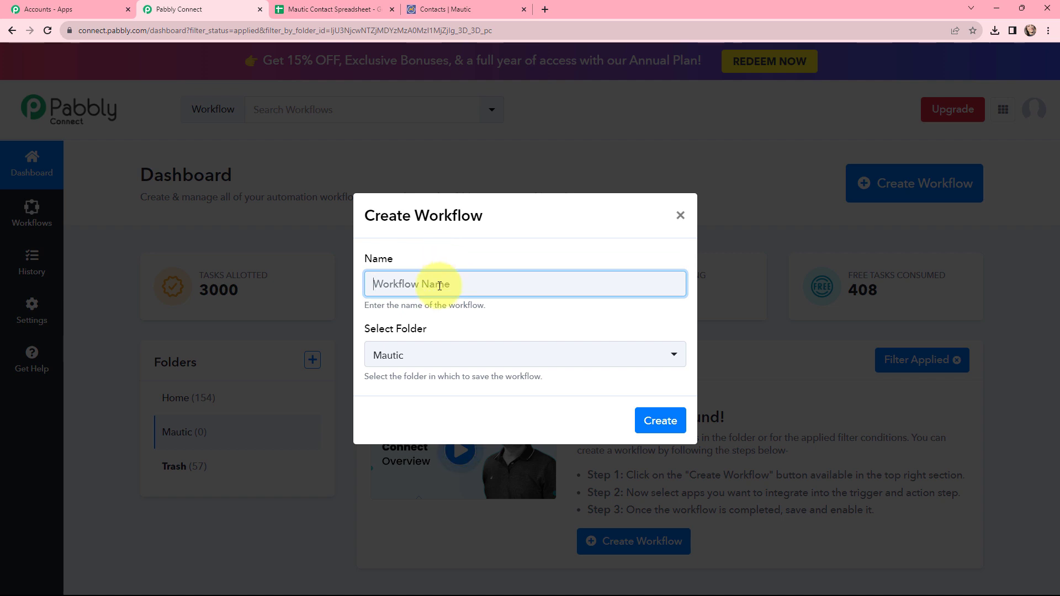
text(Create Mautic Contact from Google Sheets)
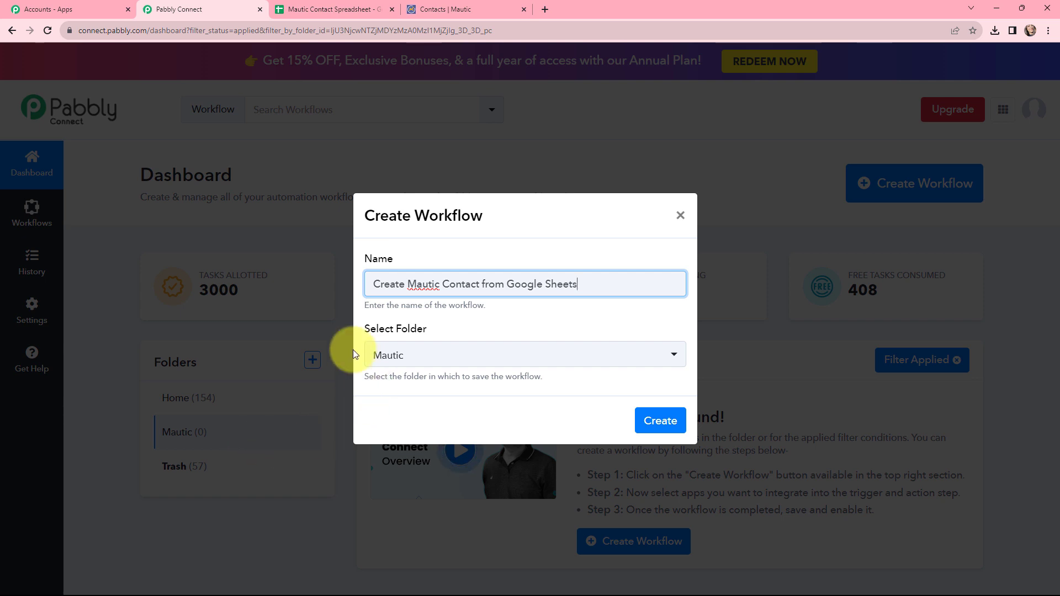
click(662, 419)
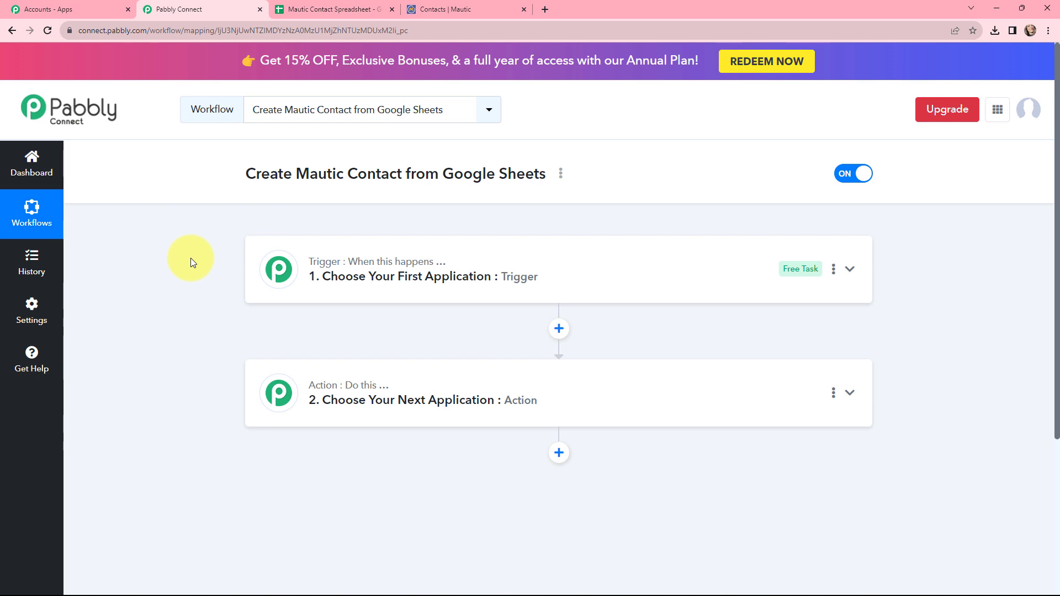
- Set the trigger app to Google Sheets with event 'New or Updated Spreadsheet Row'
mouse_move(328, 269)
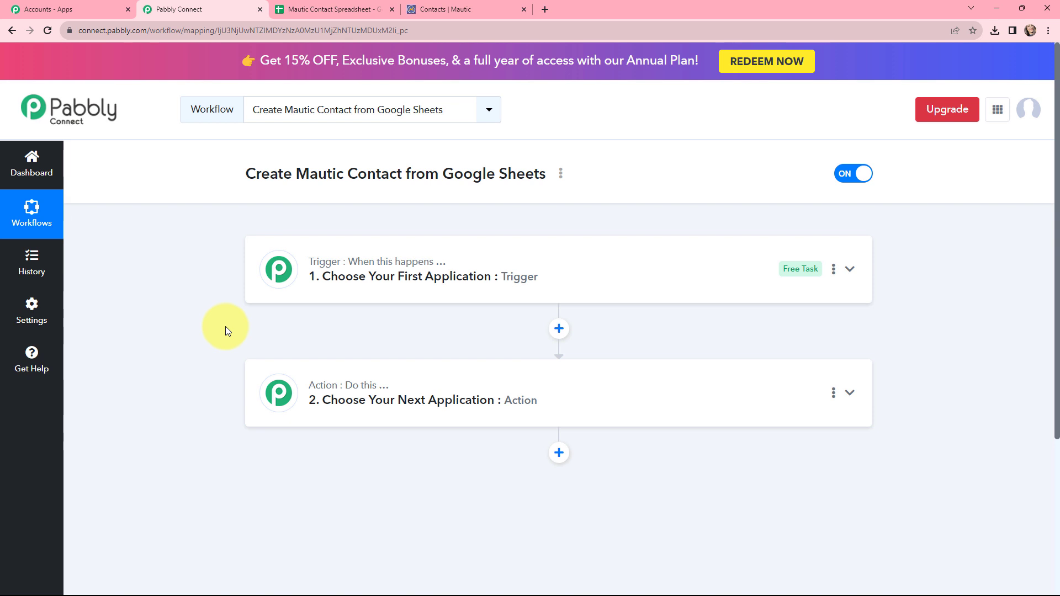
mouse_move(343, 387)
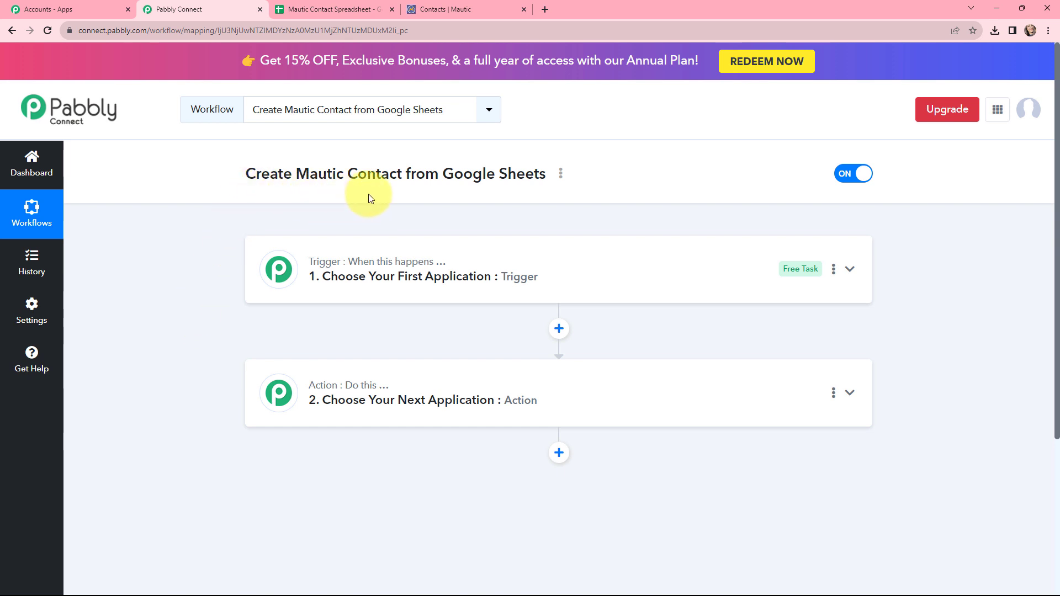
click(466, 276)
click(384, 357)
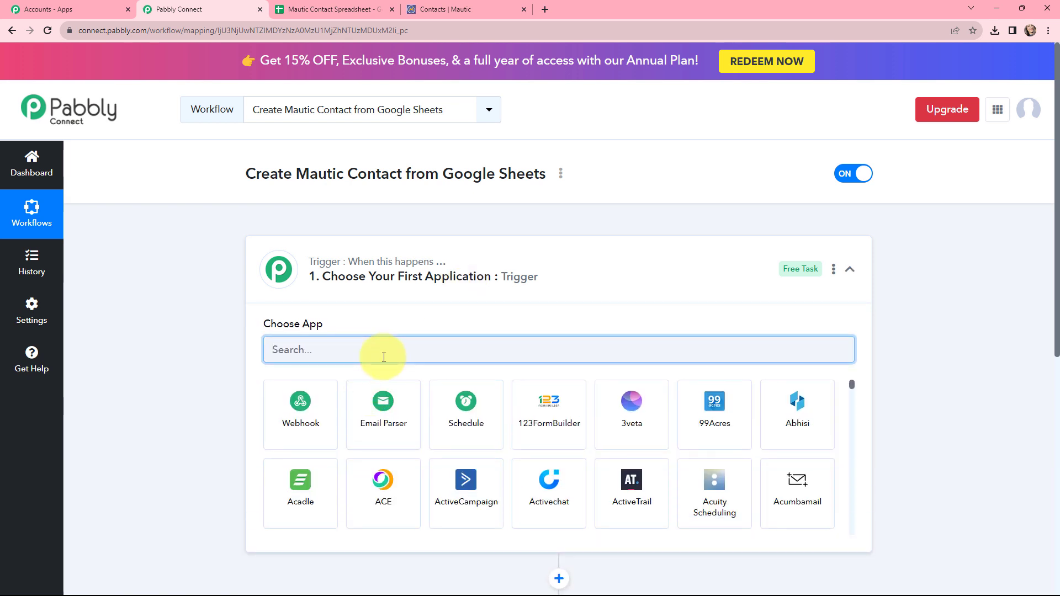
text(GOOGL)
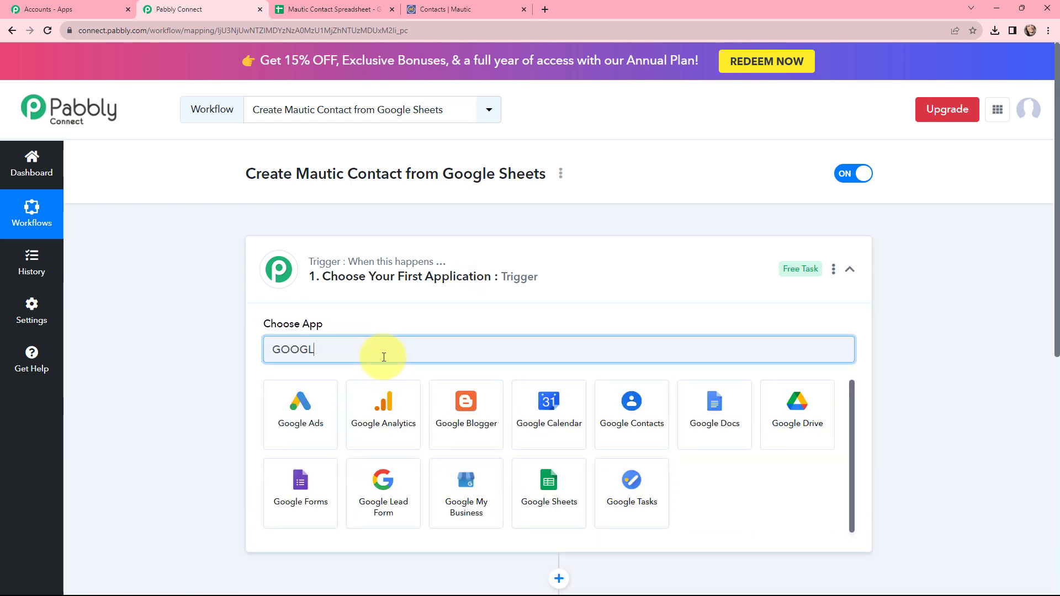
click(541, 488)
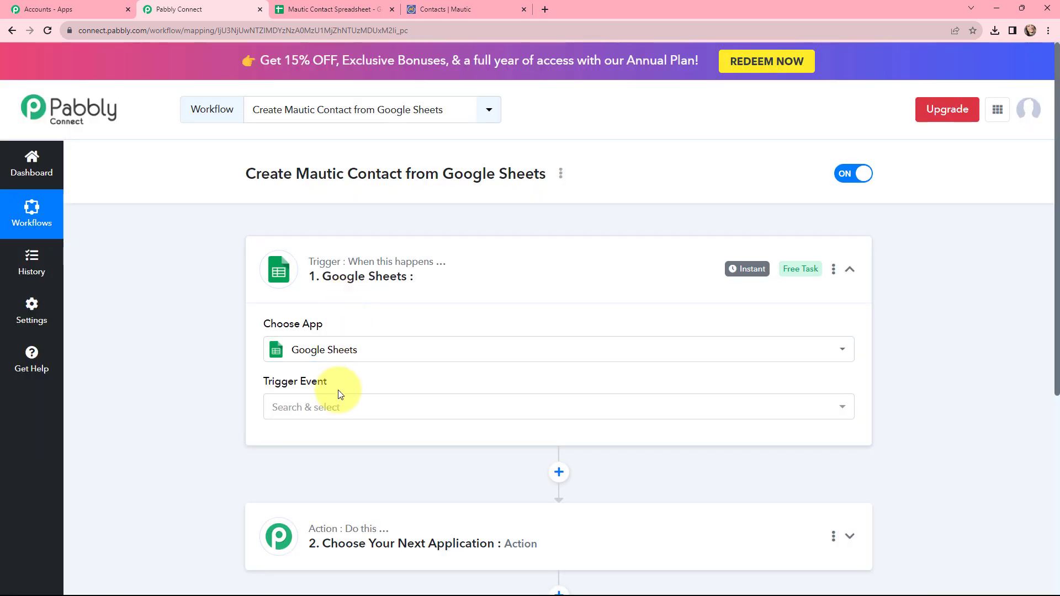
click(334, 406)
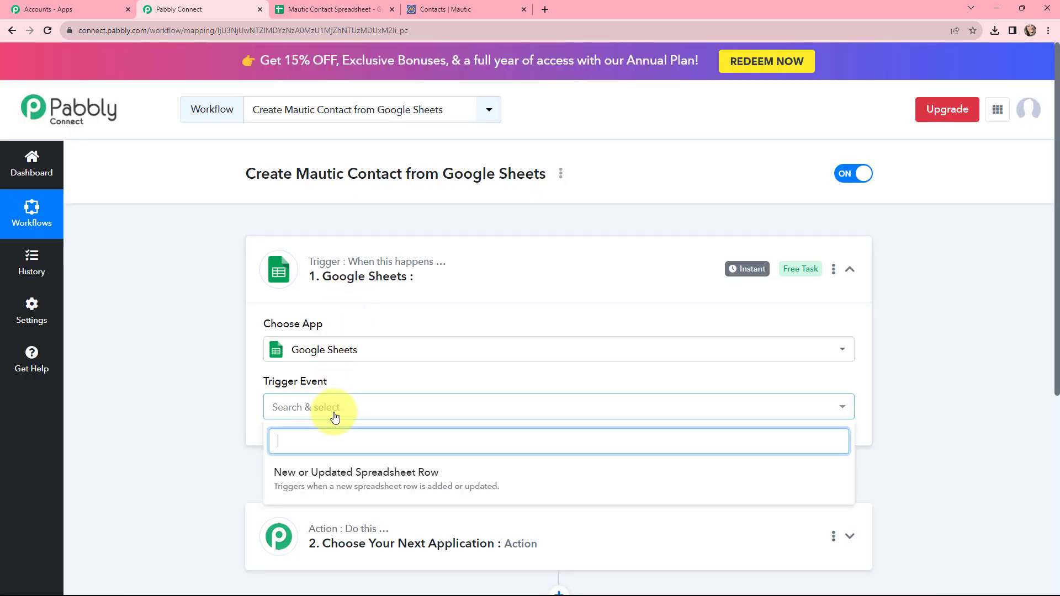
click(335, 475)
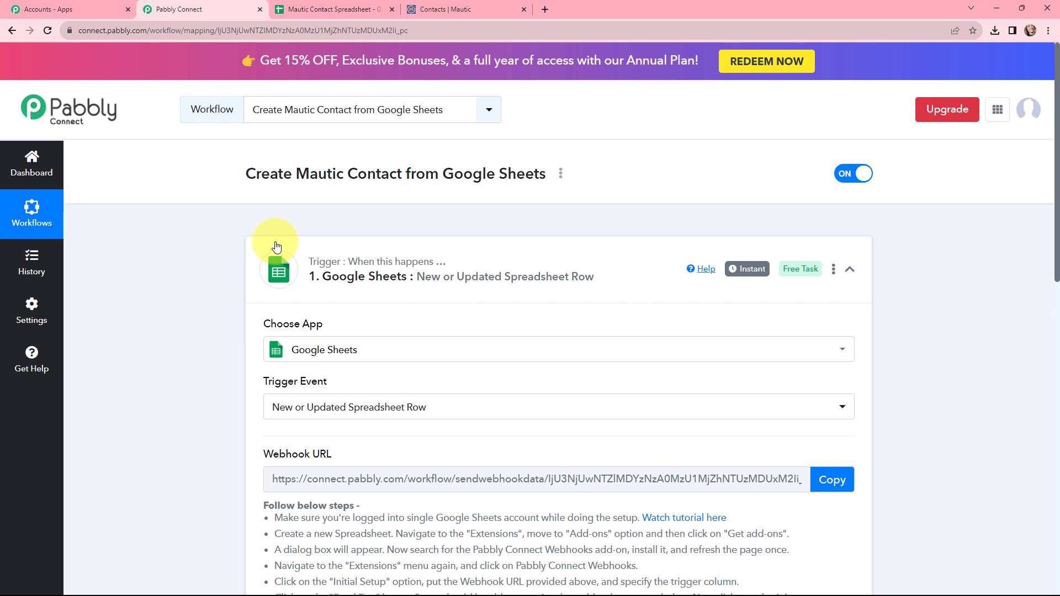
click(276, 246)
scroll(435, 325, down, 1)
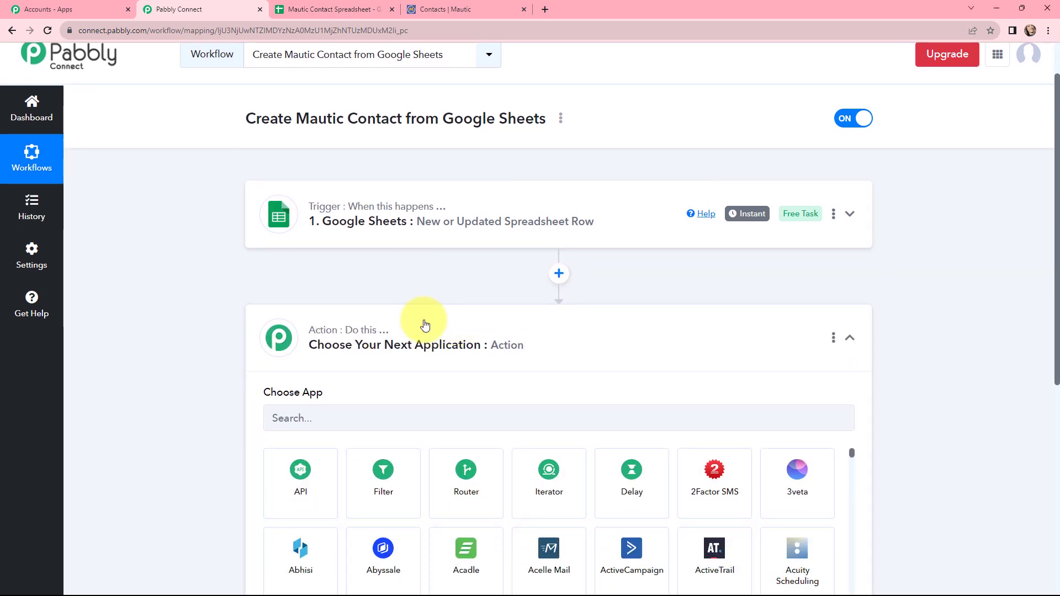
- Choose Mautic as the action app with the 'Create or Update Contact' event
scroll(503, 303, down, 1)
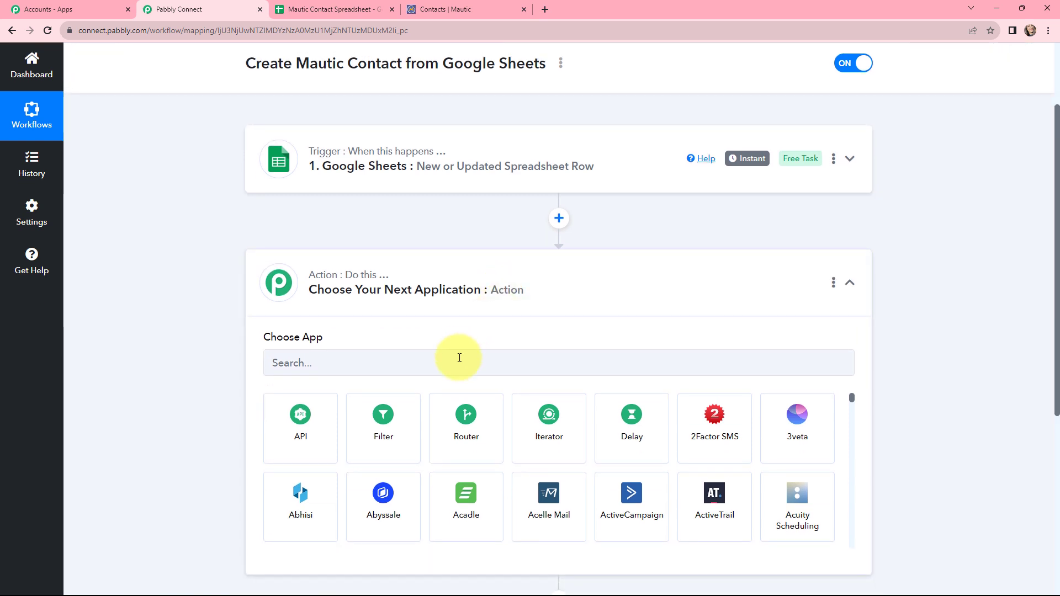
click(459, 357)
text(ma)
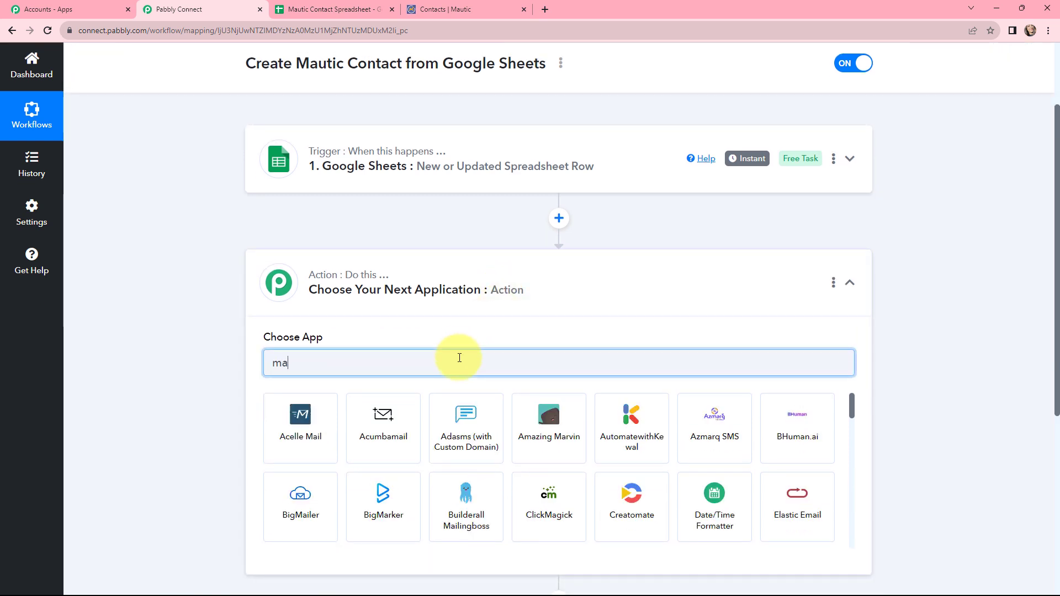
text(uti)
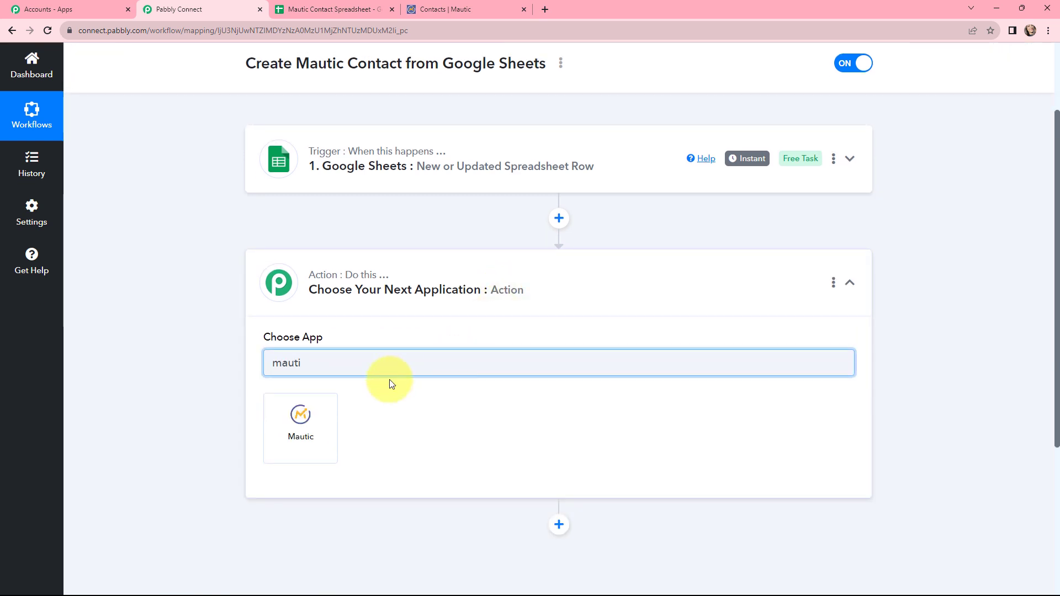
click(314, 419)
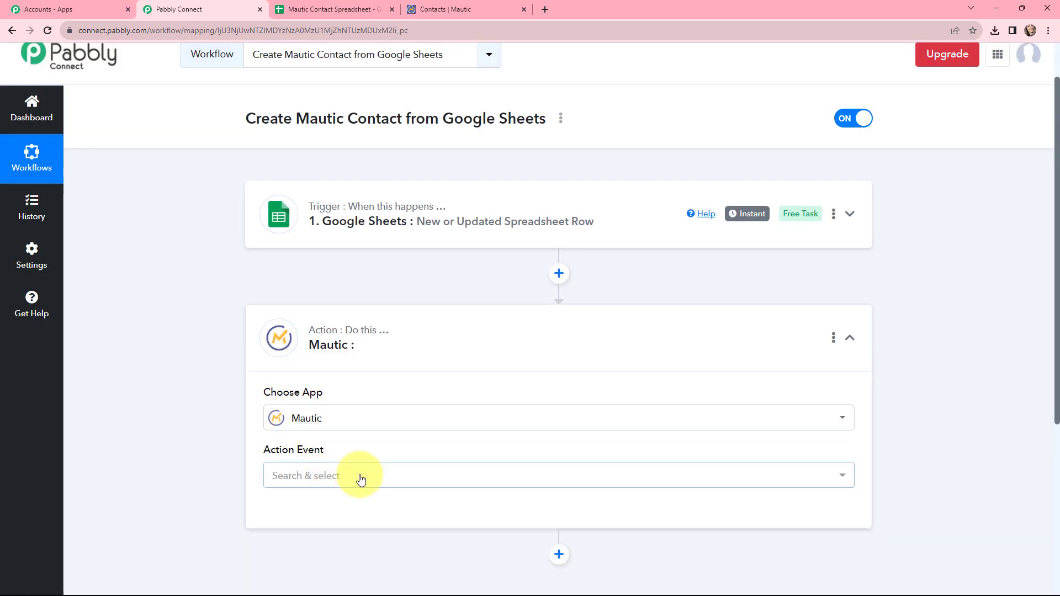
click(360, 476)
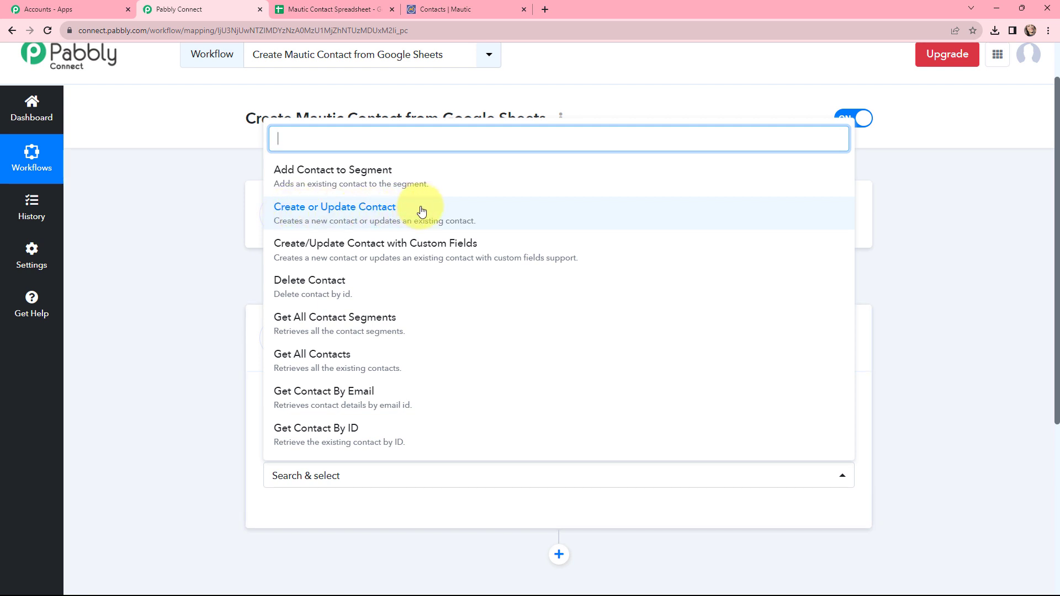
click(331, 215)
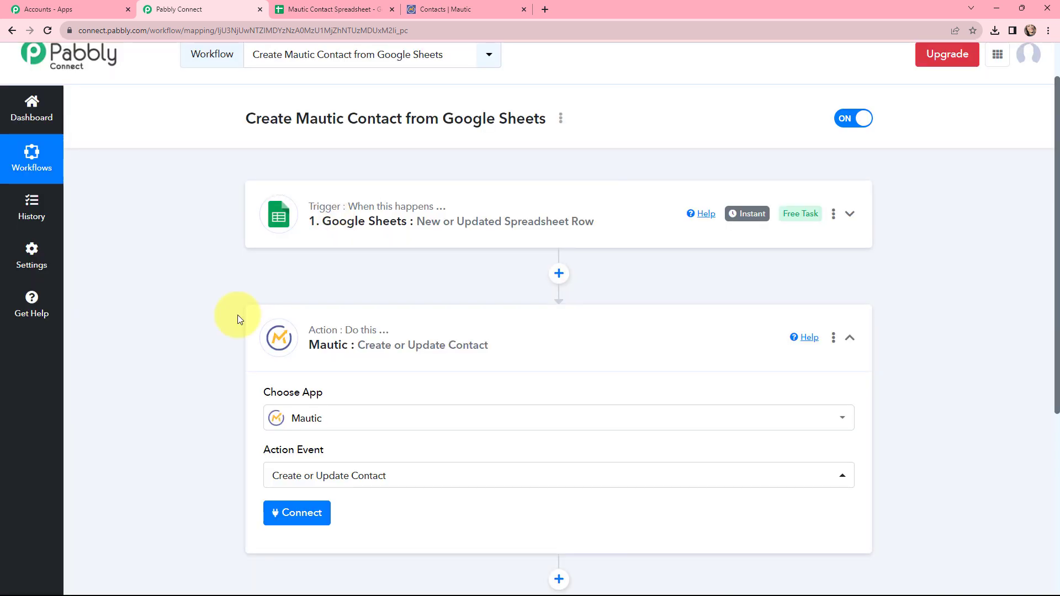
click(358, 354)
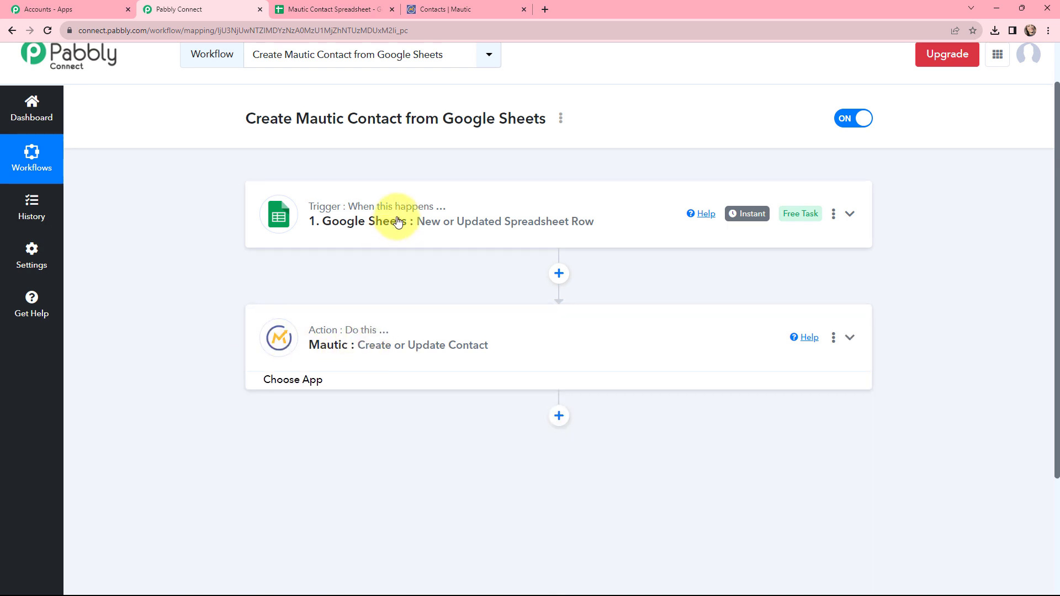
- Review the trigger's Webhook URL and setup instructions, then return to the Mautic Contact Spreadsheet
click(400, 217)
scroll(421, 301, down, 3)
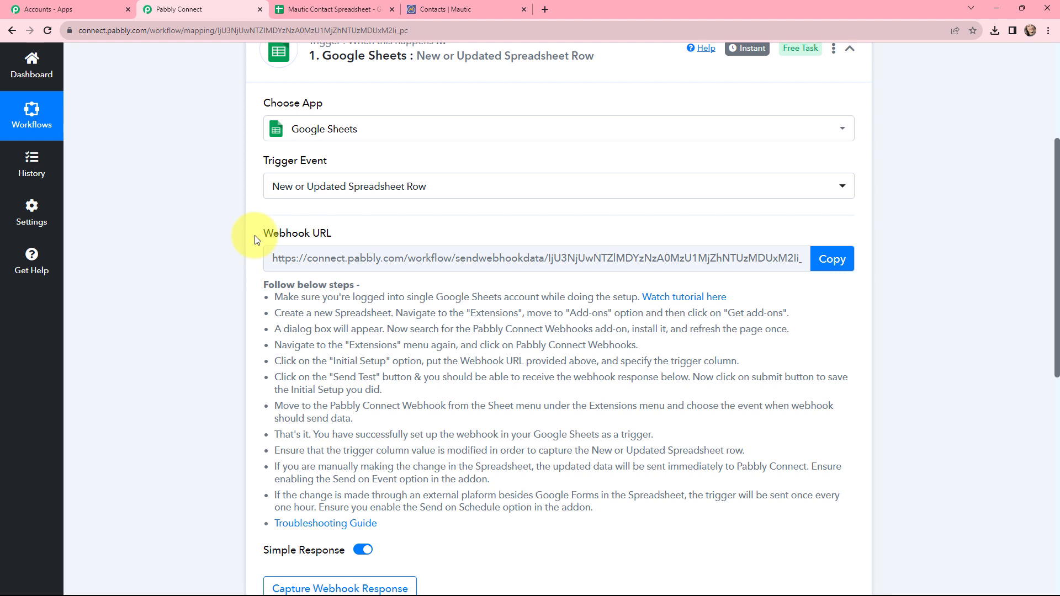
drag(255, 237, 334, 234)
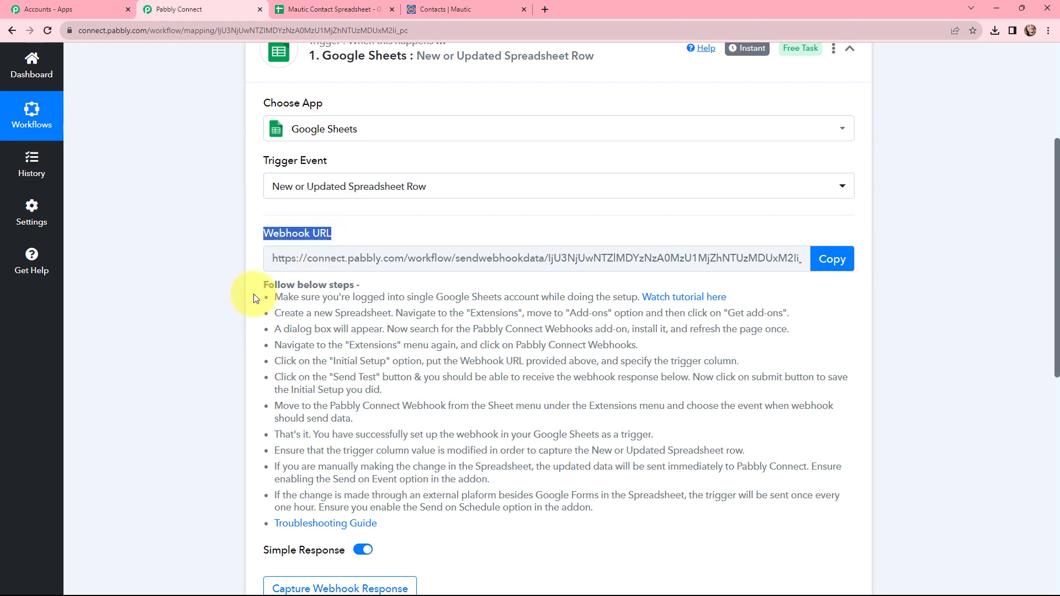
drag(255, 283, 468, 520)
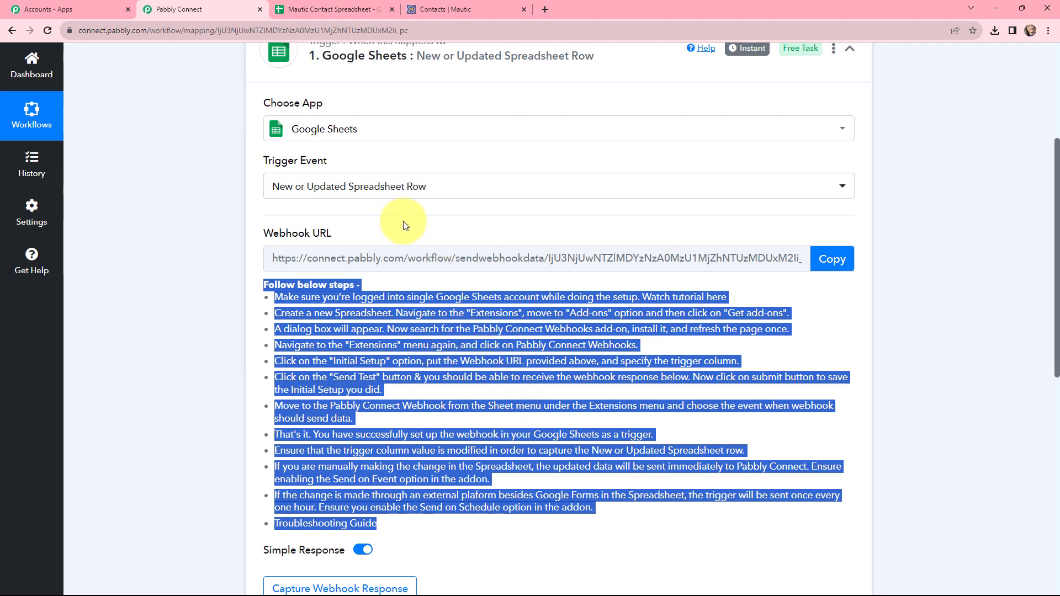
click(387, 238)
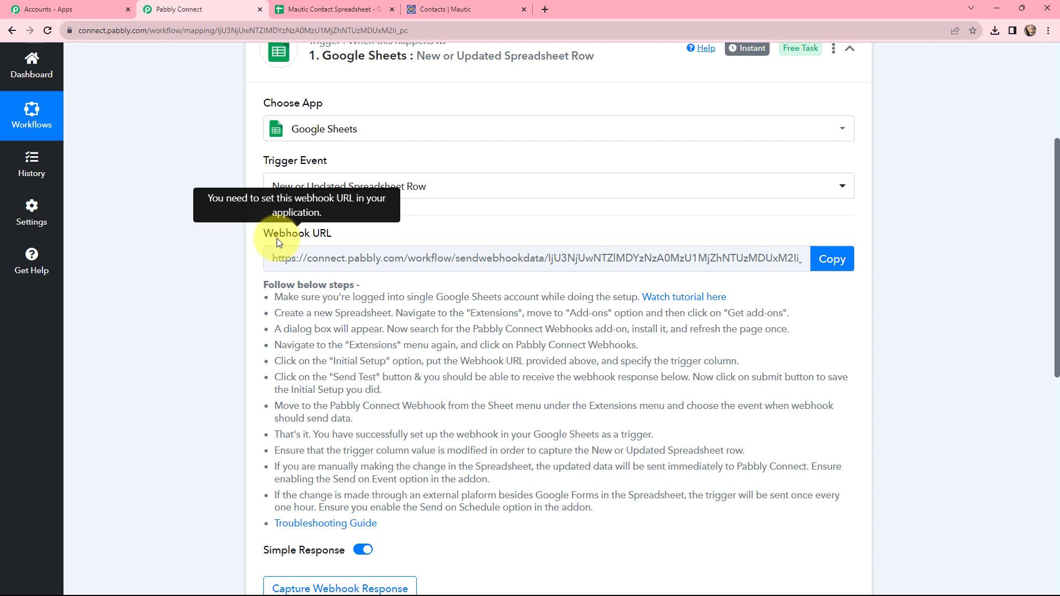
click(283, 18)
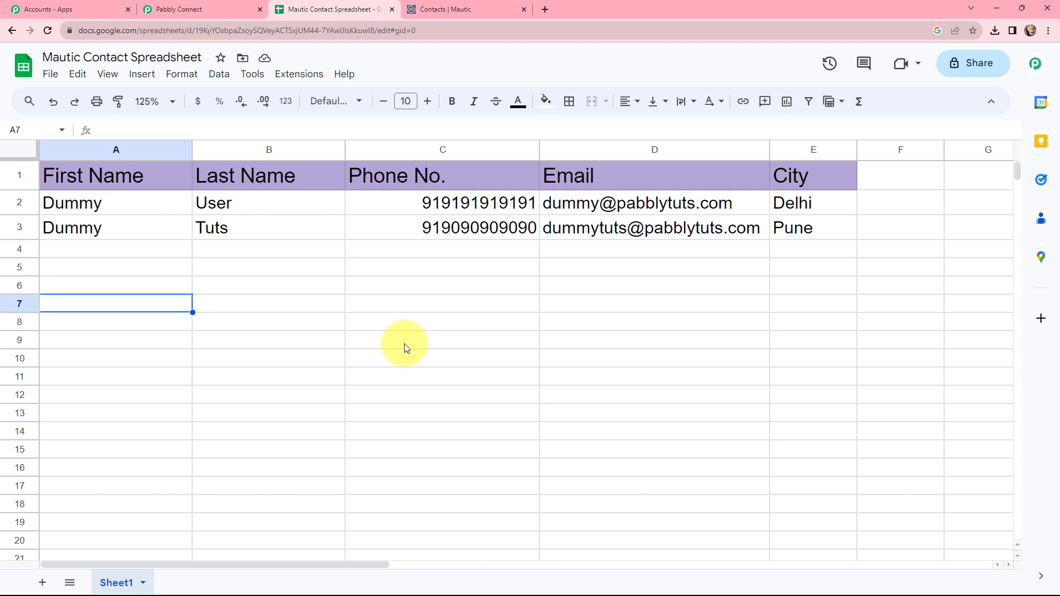
- Search the add-on Marketplace for Pabbly Connect Webhooks to confirm it is installed
click(288, 77)
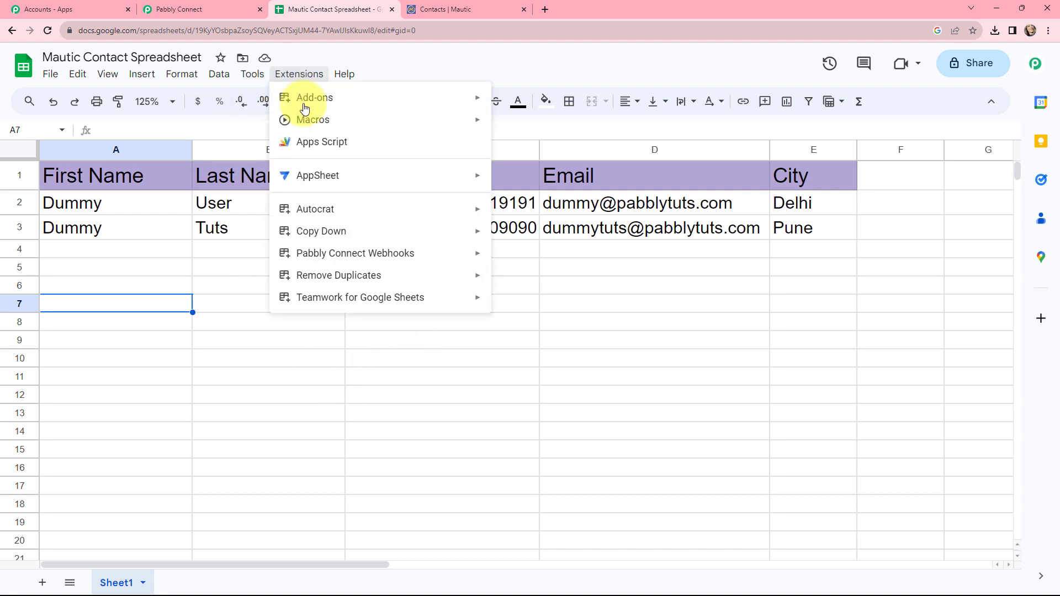
mouse_move(335, 255)
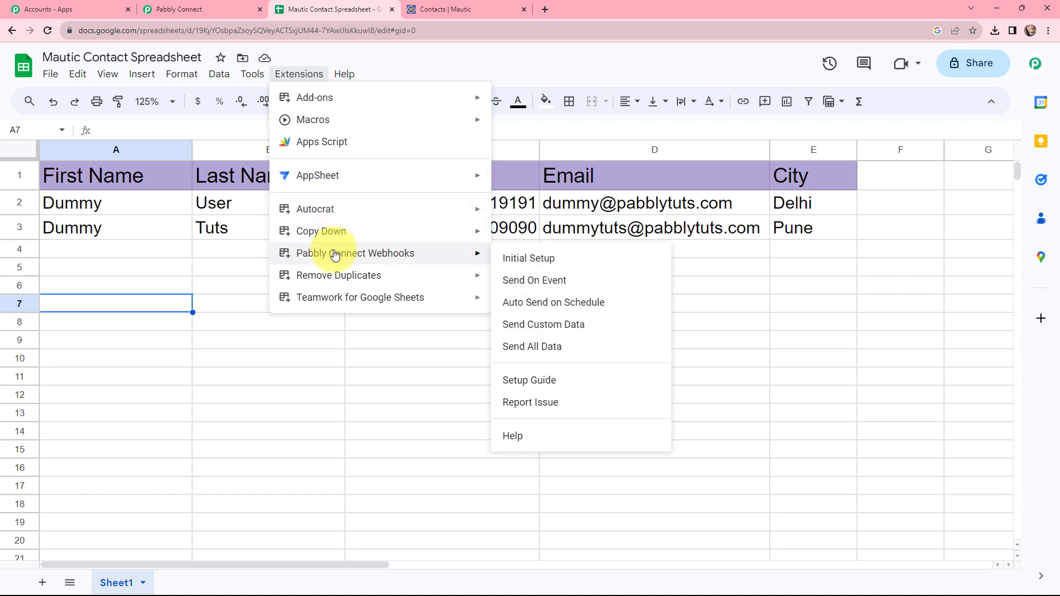
mouse_move(449, 95)
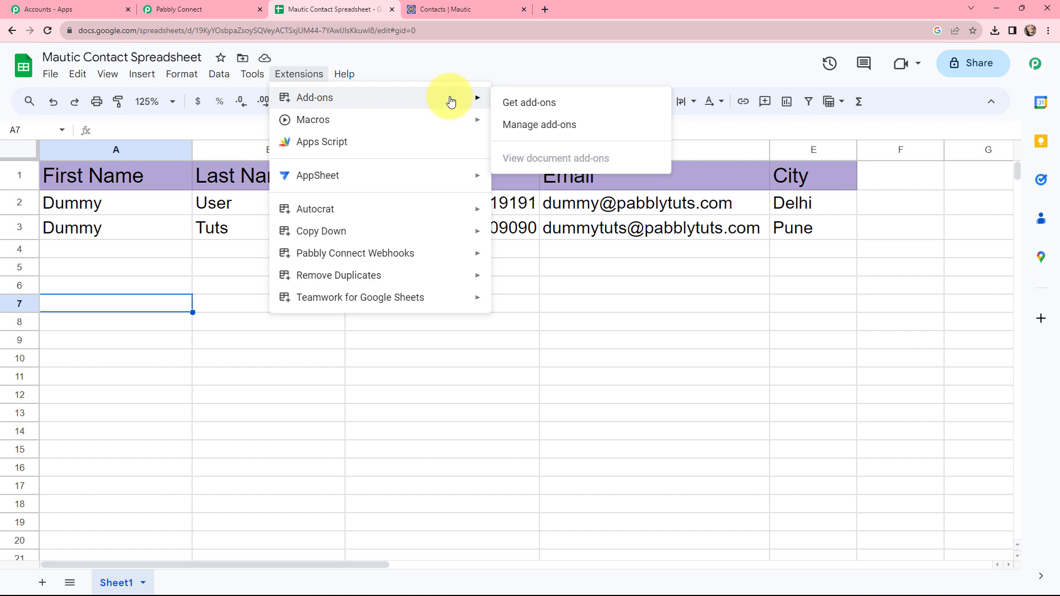
click(499, 101)
text(PABB)
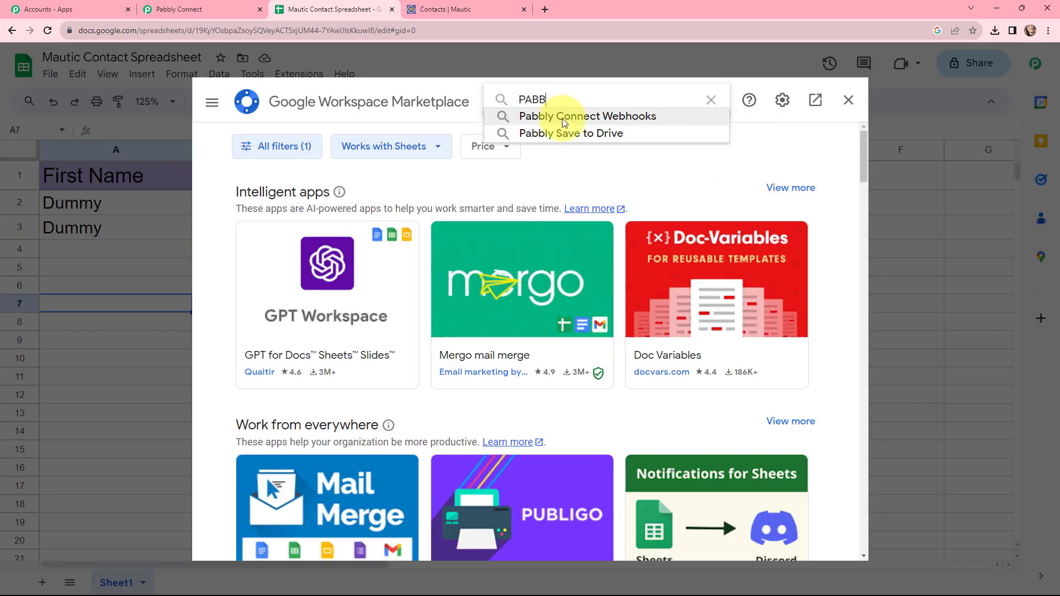
click(562, 117)
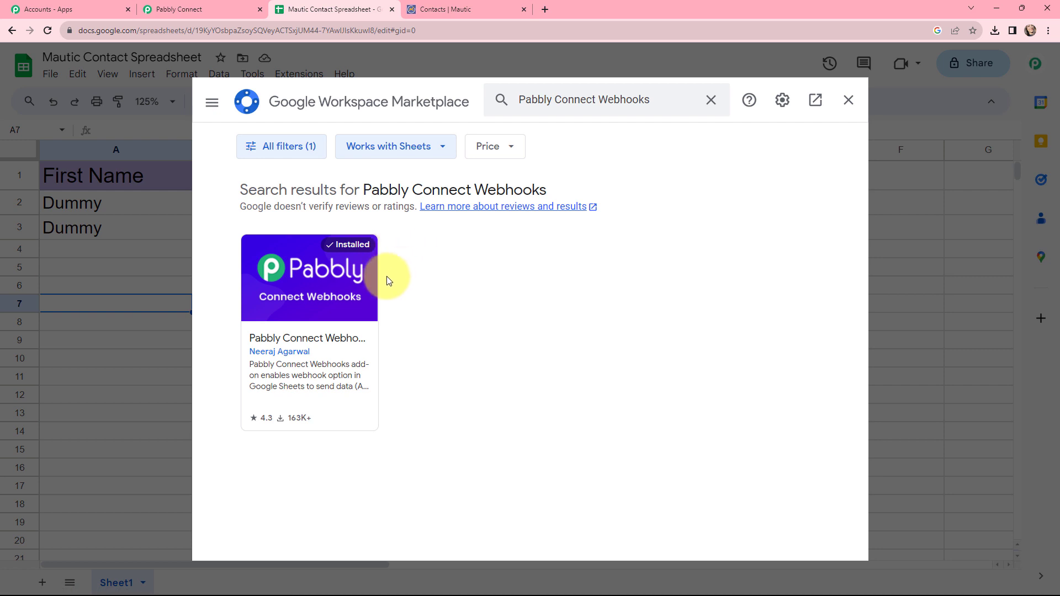
click(850, 100)
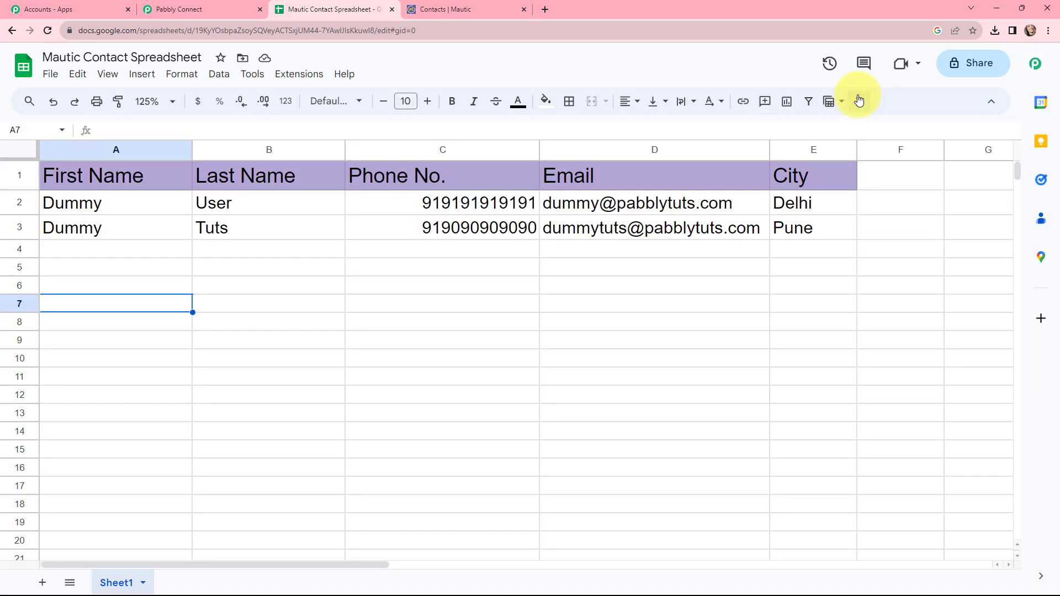
- Bring up the Pabbly Connect Webhooks Initial Setup form for Sheet1
click(301, 74)
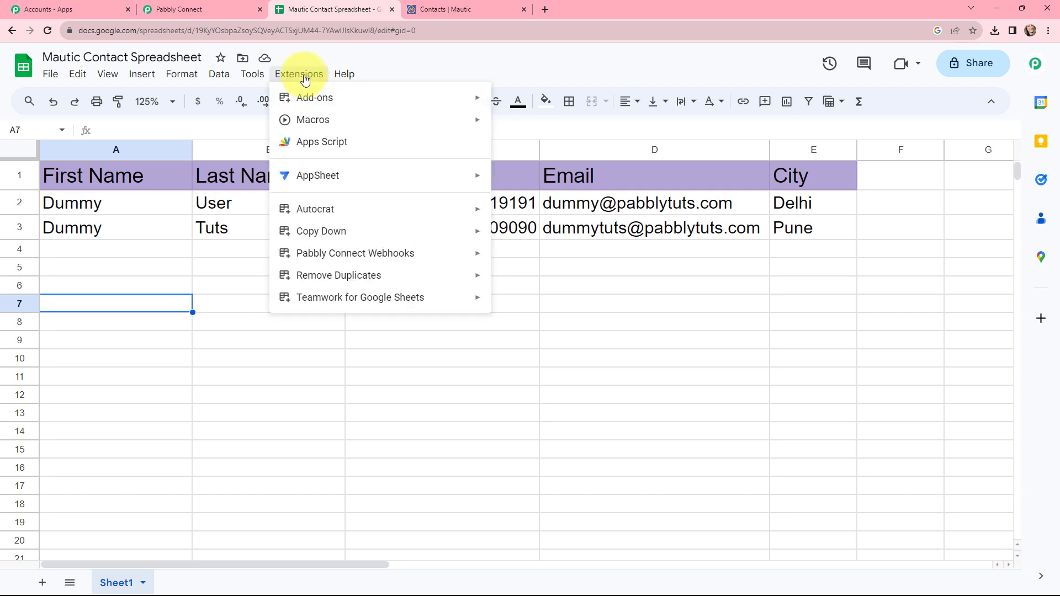
mouse_move(310, 253)
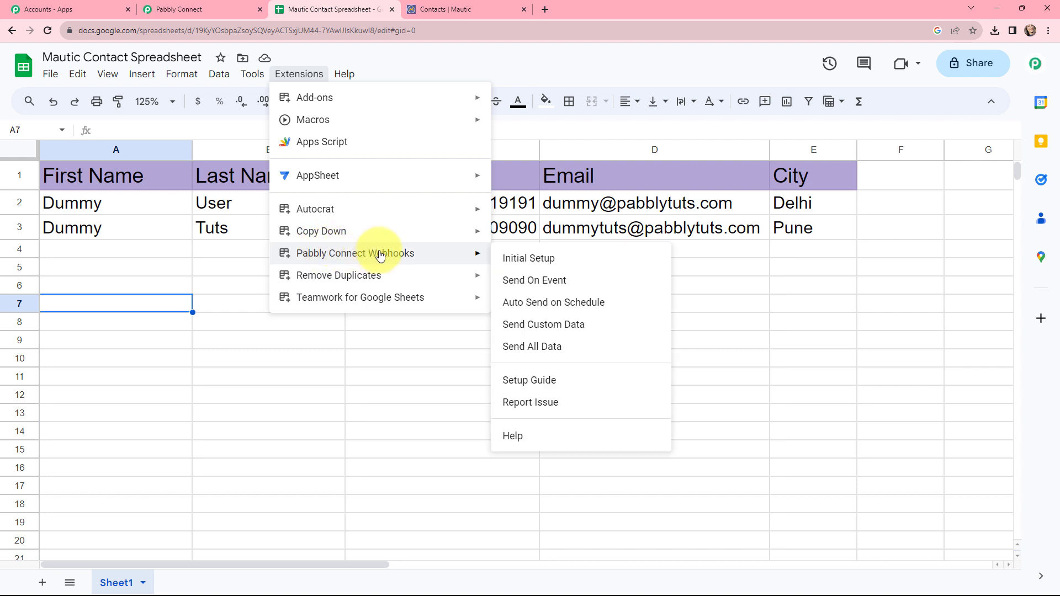
click(519, 258)
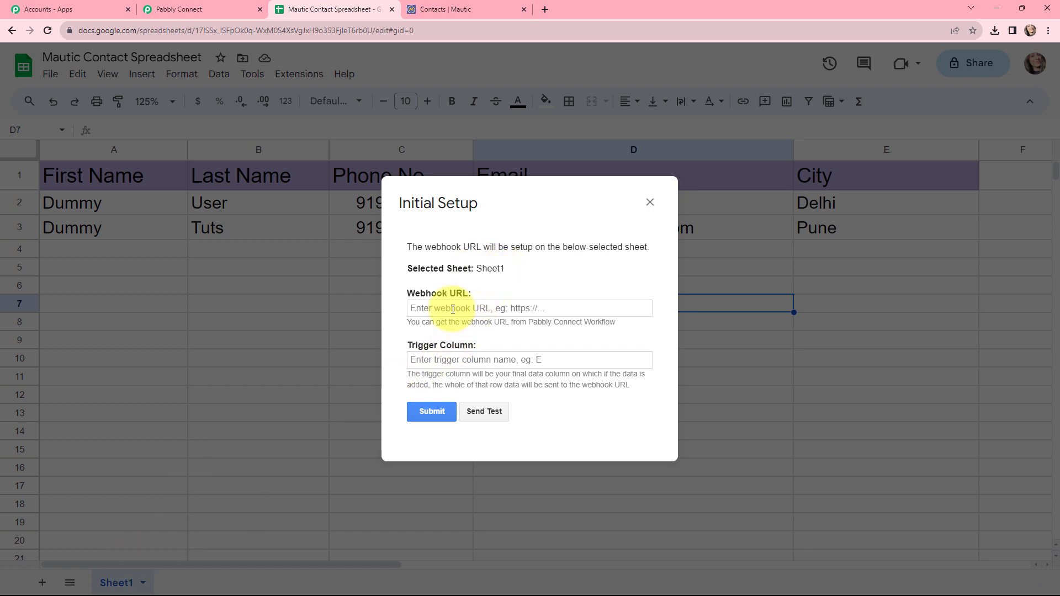
- Copy the workflow's webhook URL from Pabbly Connect into the Webhook URL field
click(234, 5)
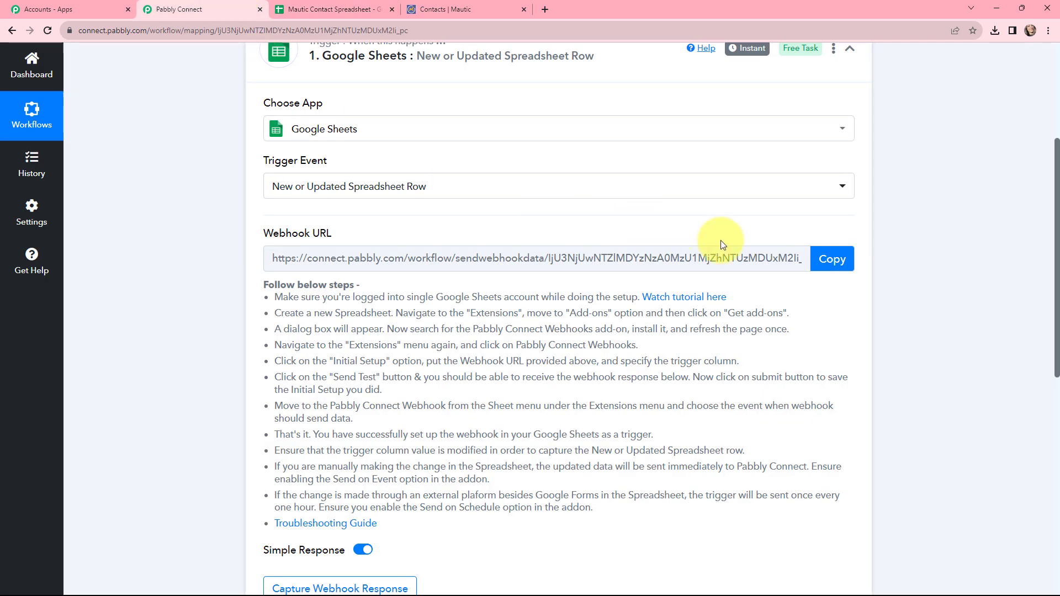
click(827, 259)
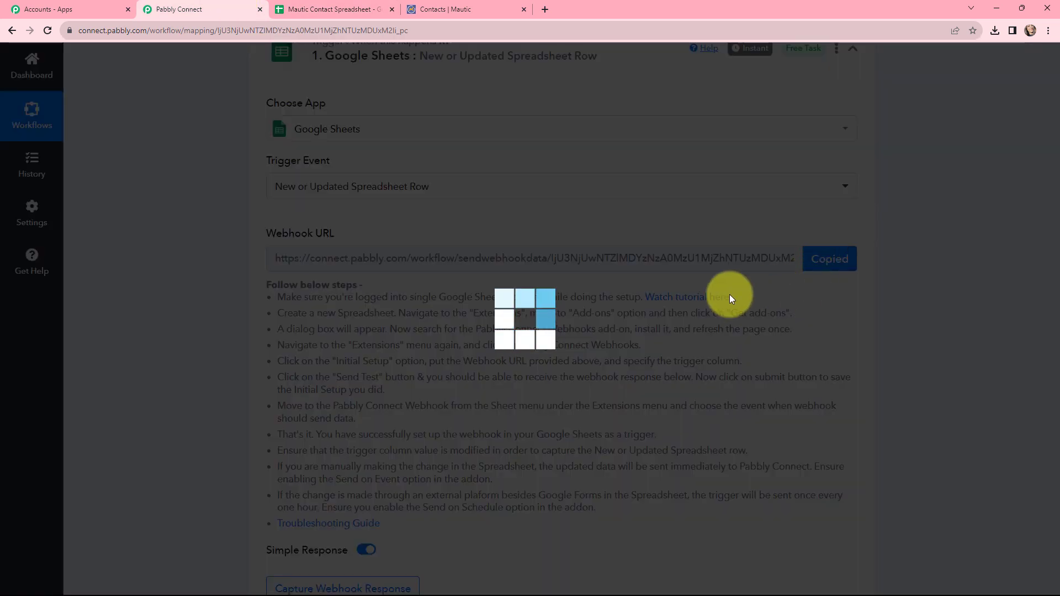
click(356, 9)
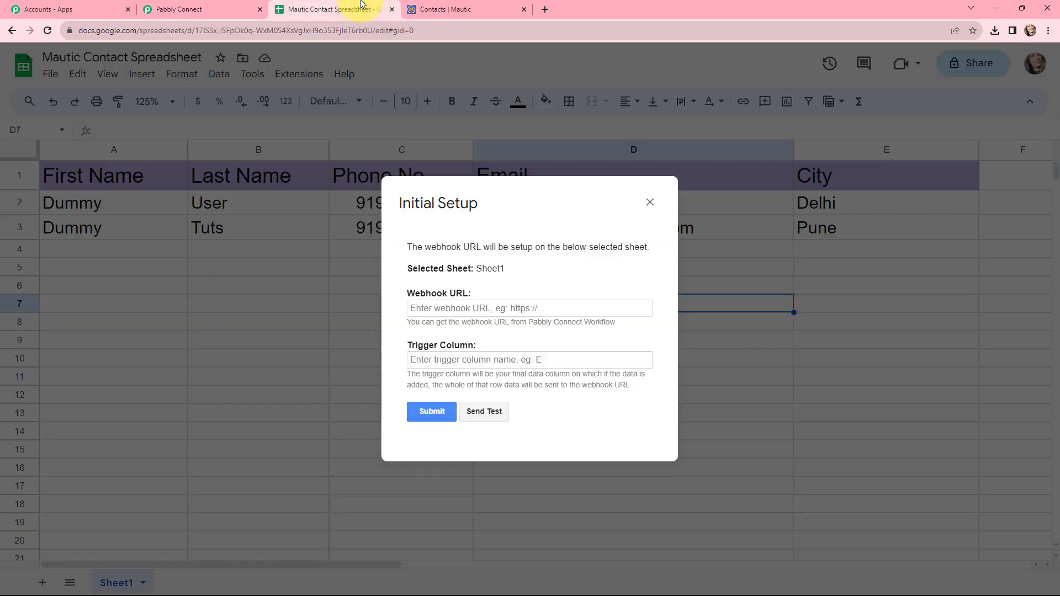
click(432, 308)
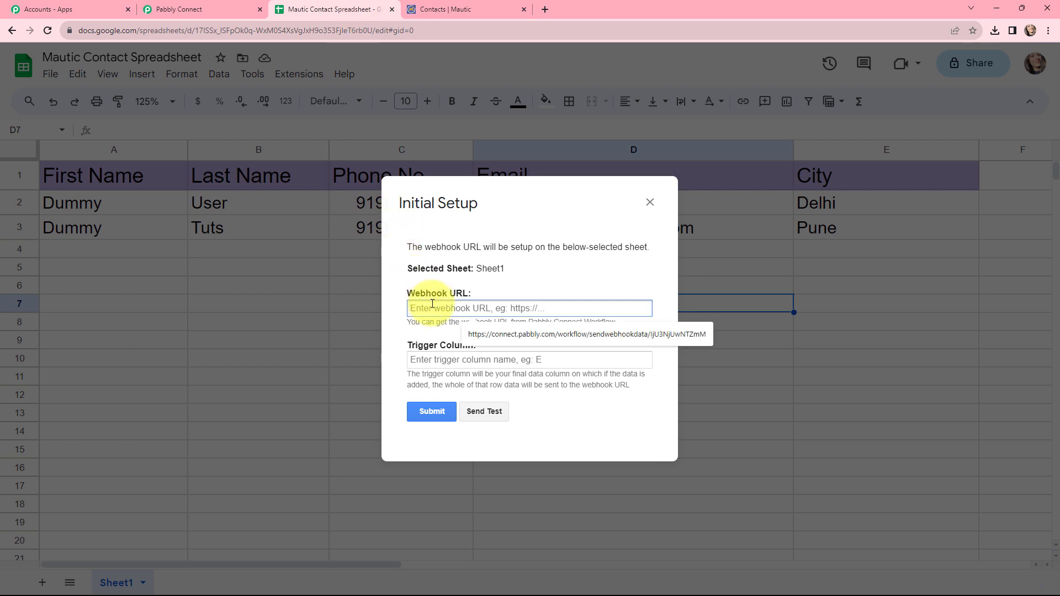
key(ctrl+v)
click(452, 272)
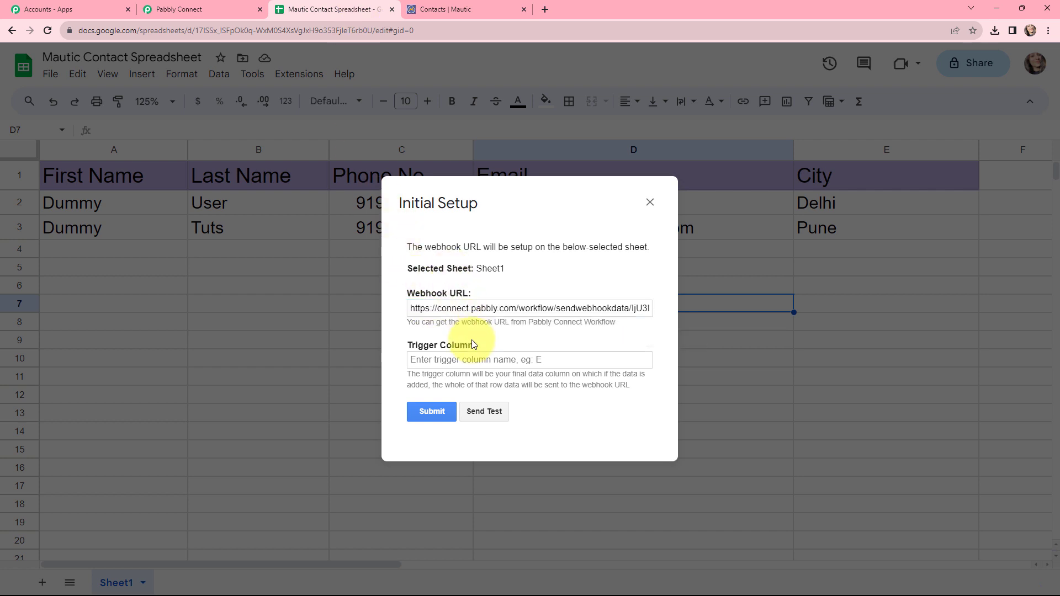
- Enter E as the Trigger Column and submit, getting 'Setup configured successfully.'
click(413, 359)
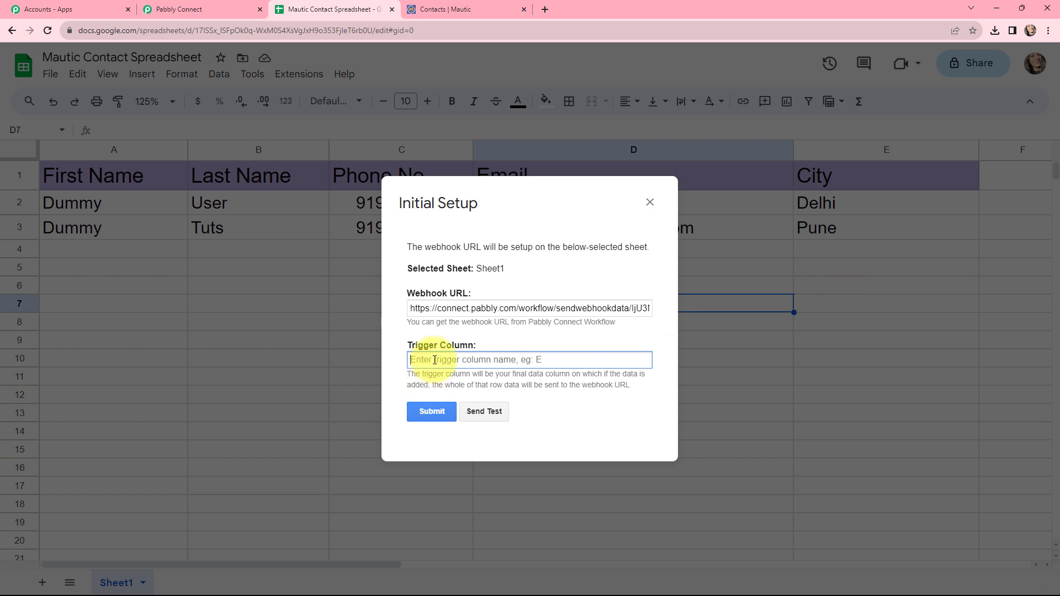
text(E)
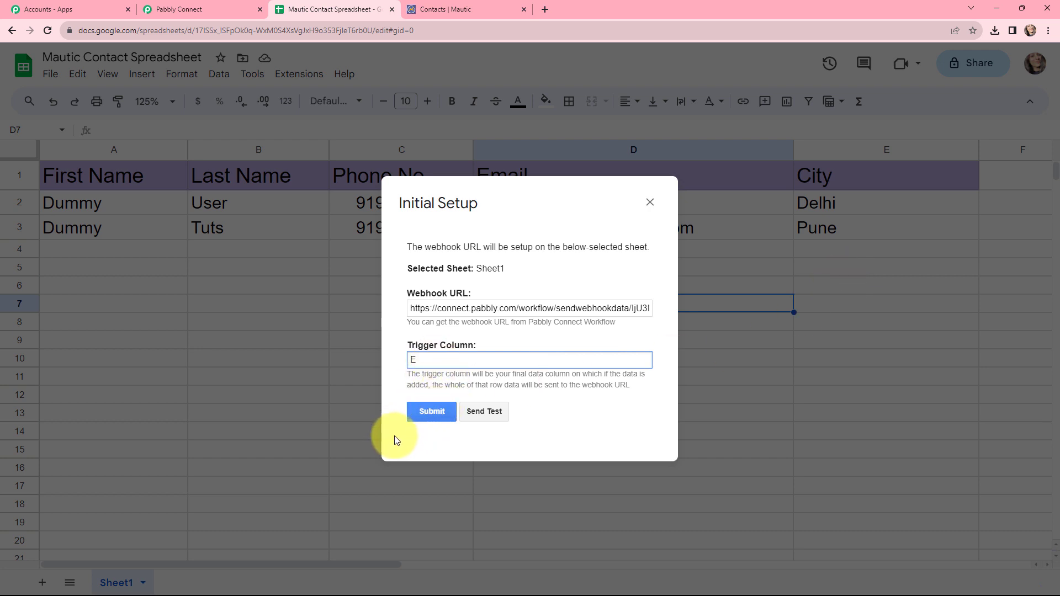
click(421, 414)
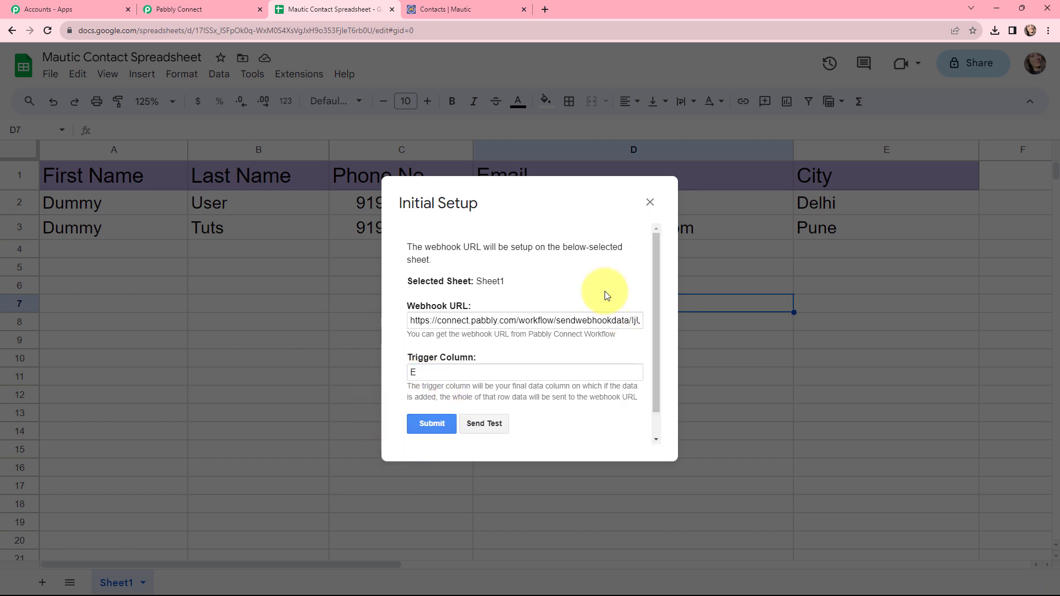
drag(536, 422, 386, 421)
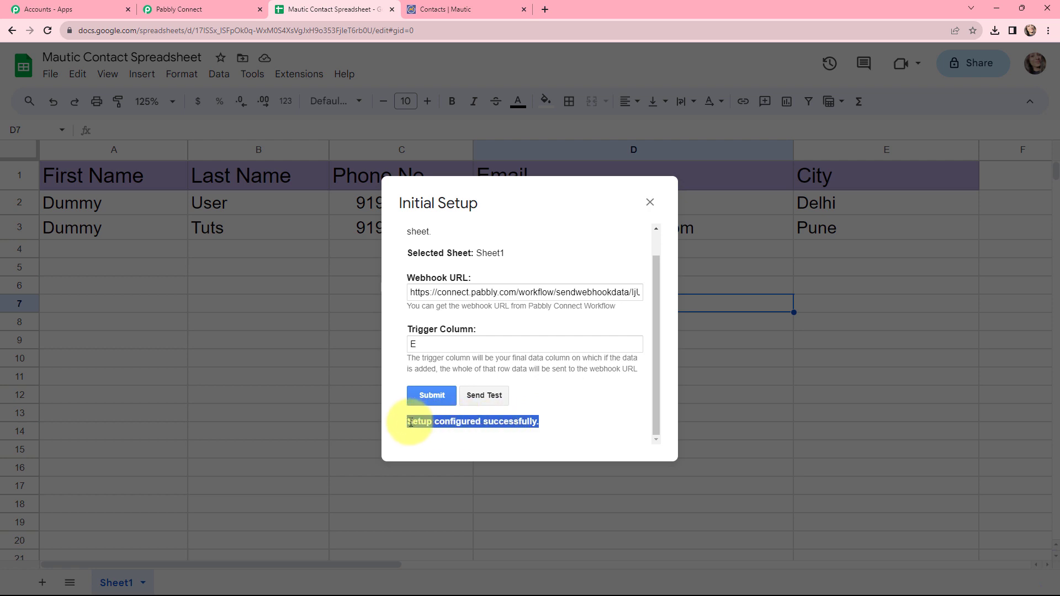
- Close the setup, enable Pabbly Connect Webhooks' Send On Event, and reload the spreadsheet
click(650, 202)
click(301, 77)
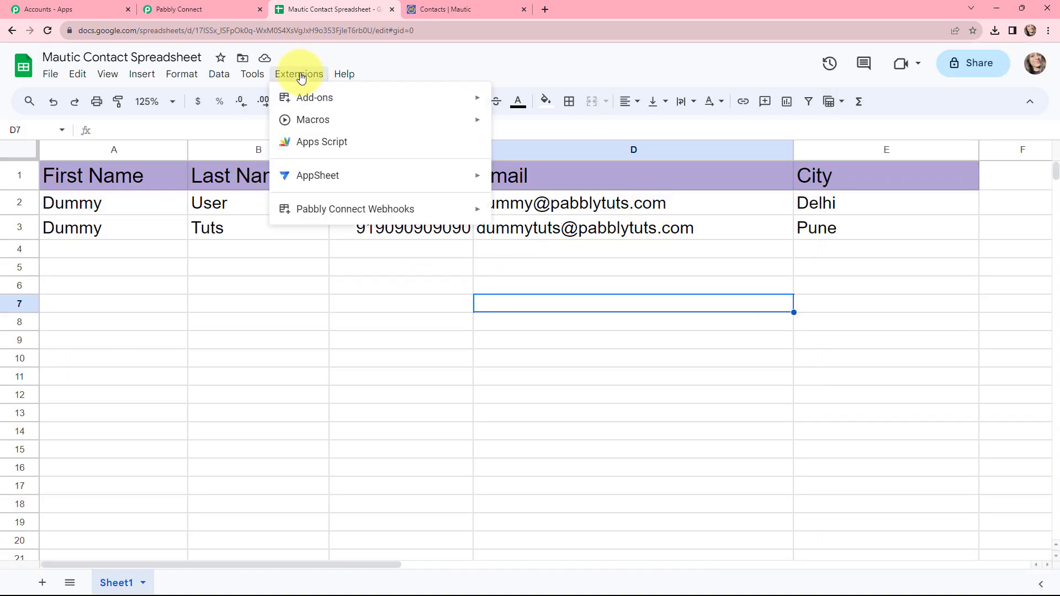
mouse_move(407, 209)
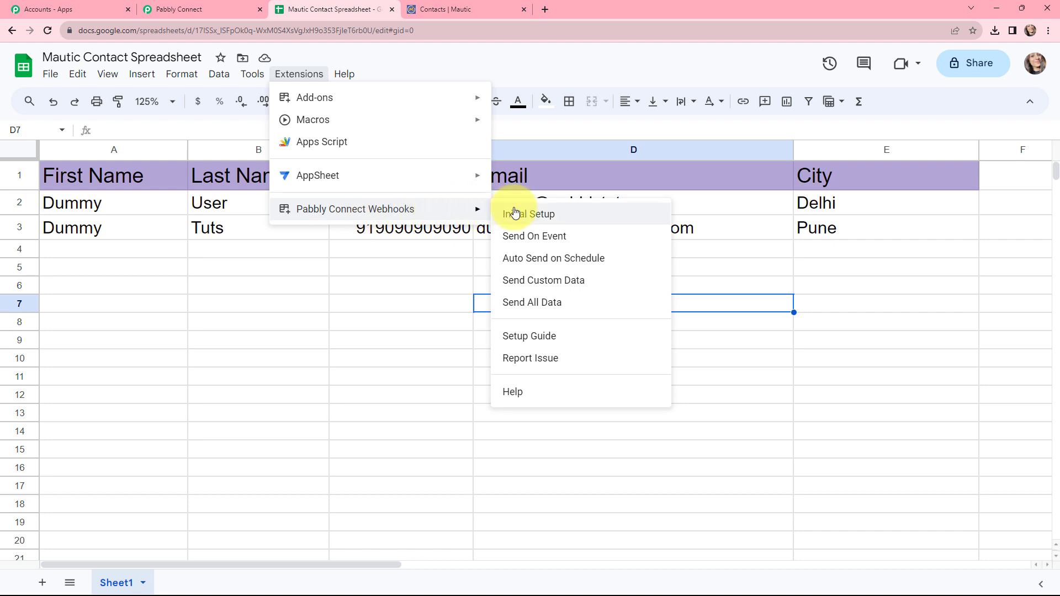
click(529, 236)
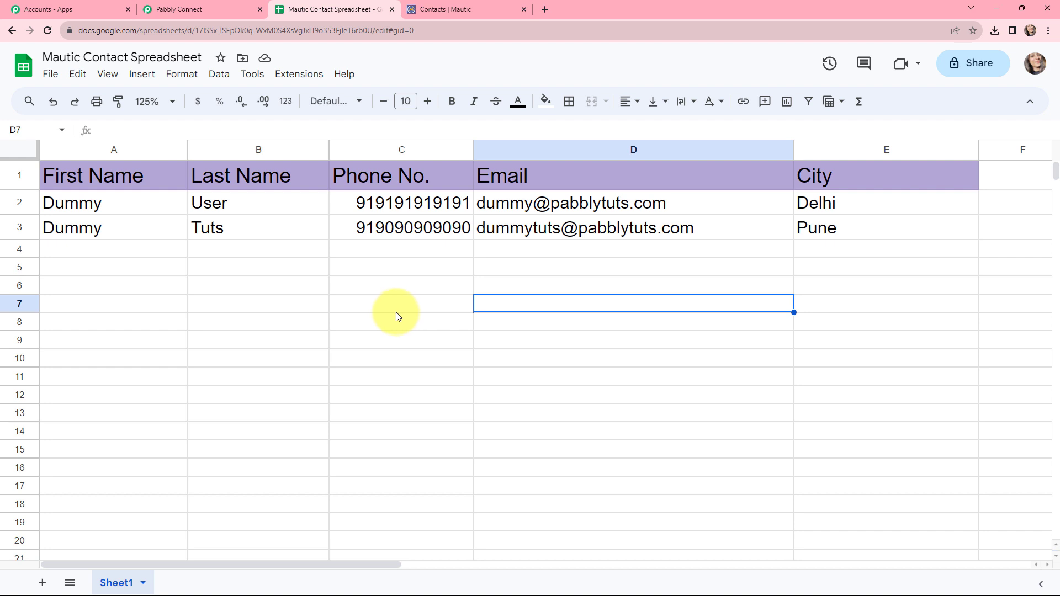
click(47, 32)
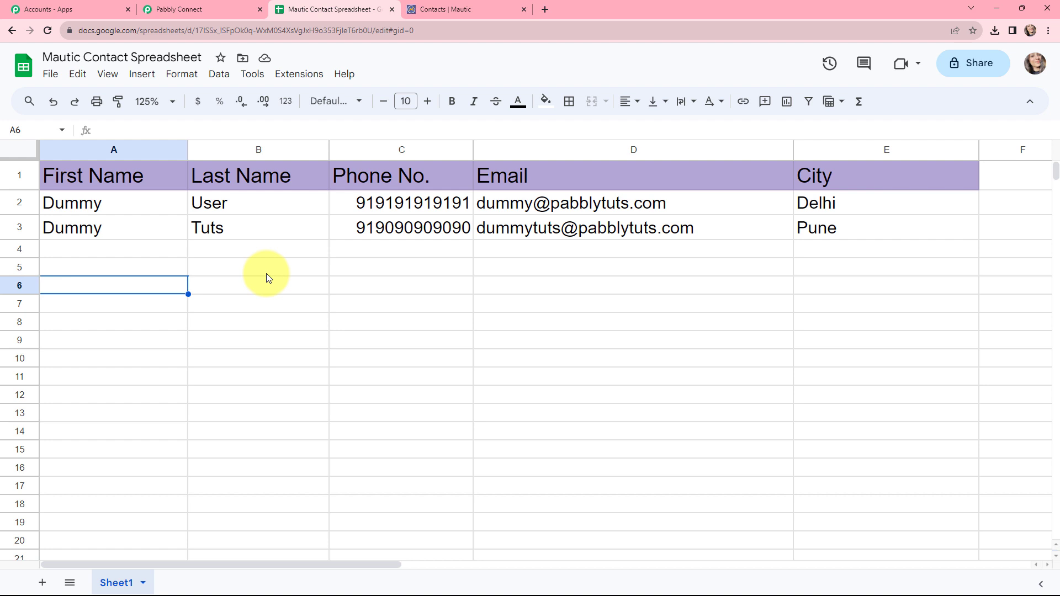
- Enter the test contact's first name, last name, phone number, e-mail and city Mumbai in cells A4–E4
click(92, 254)
text(Demo)
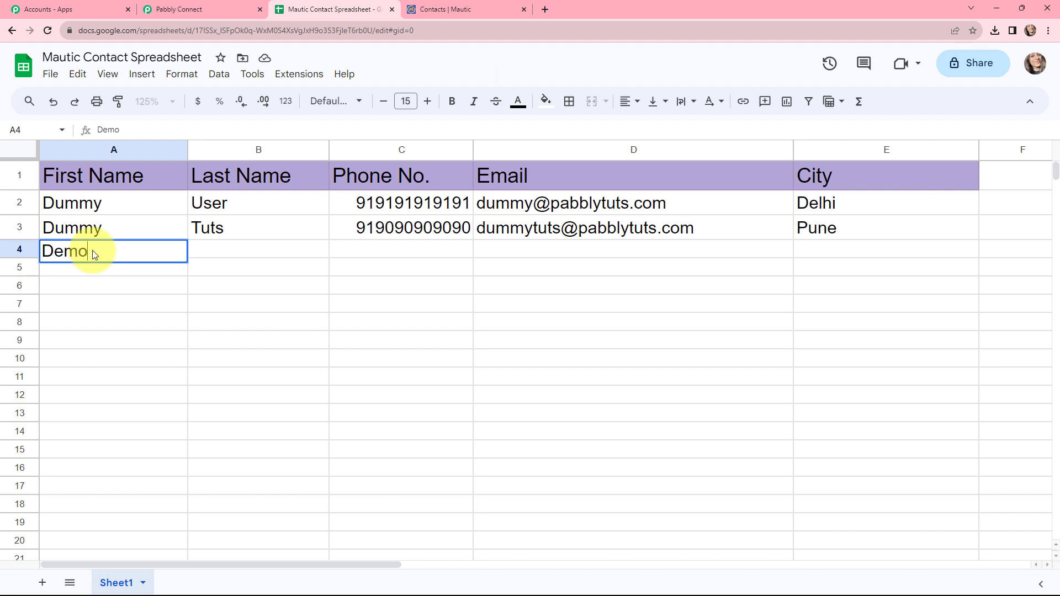
click(243, 251)
text(D)
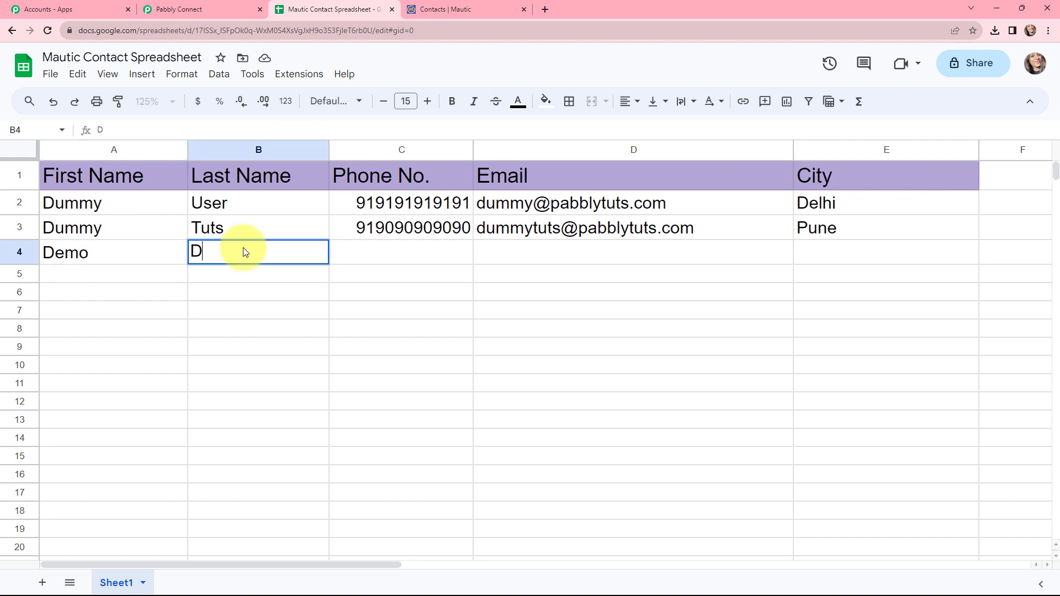
text(ummy)
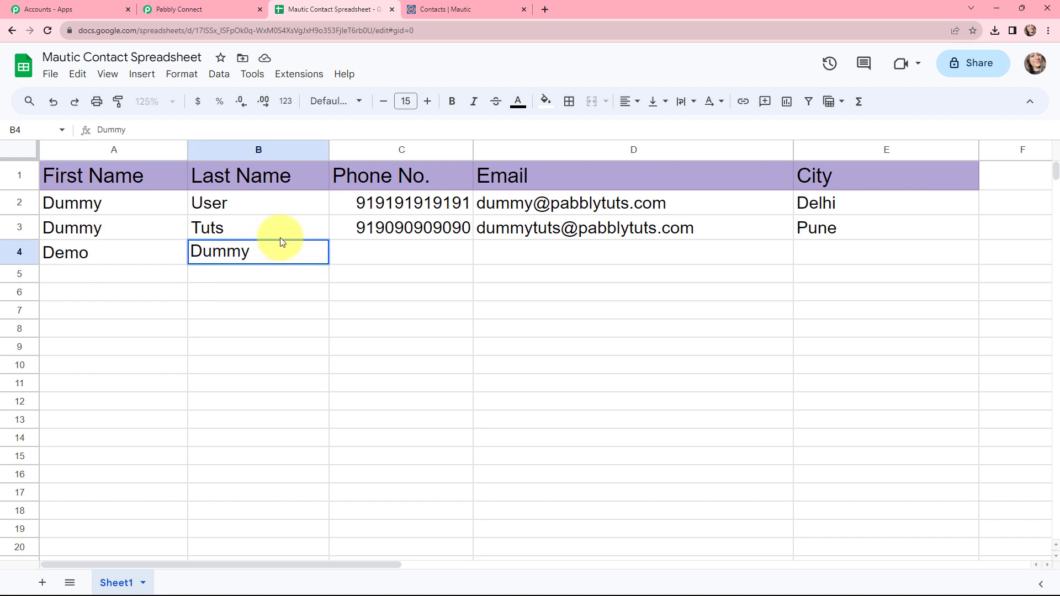
click(406, 254)
key(Return)
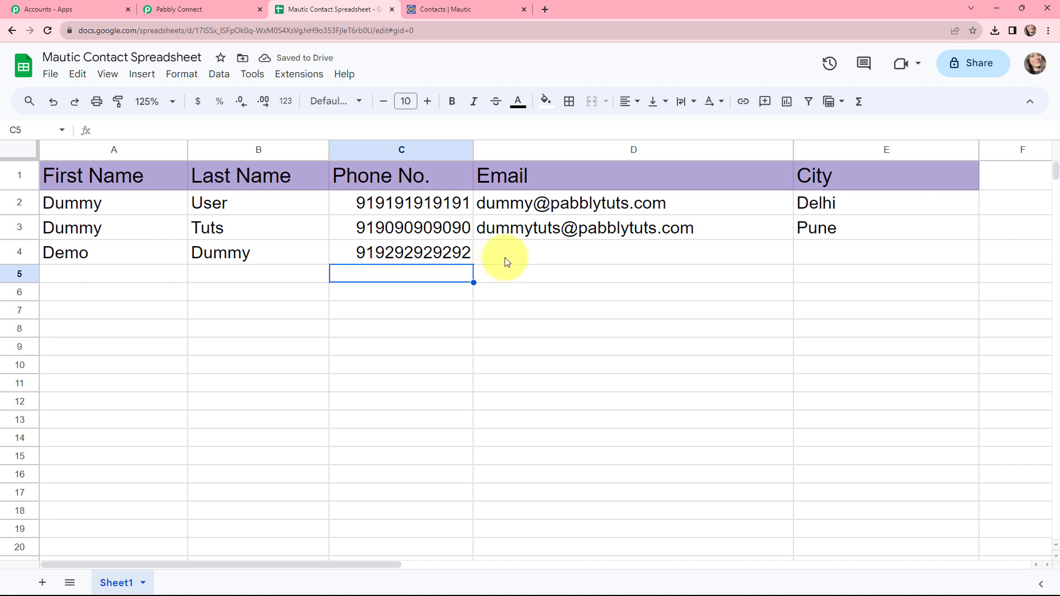
click(514, 256)
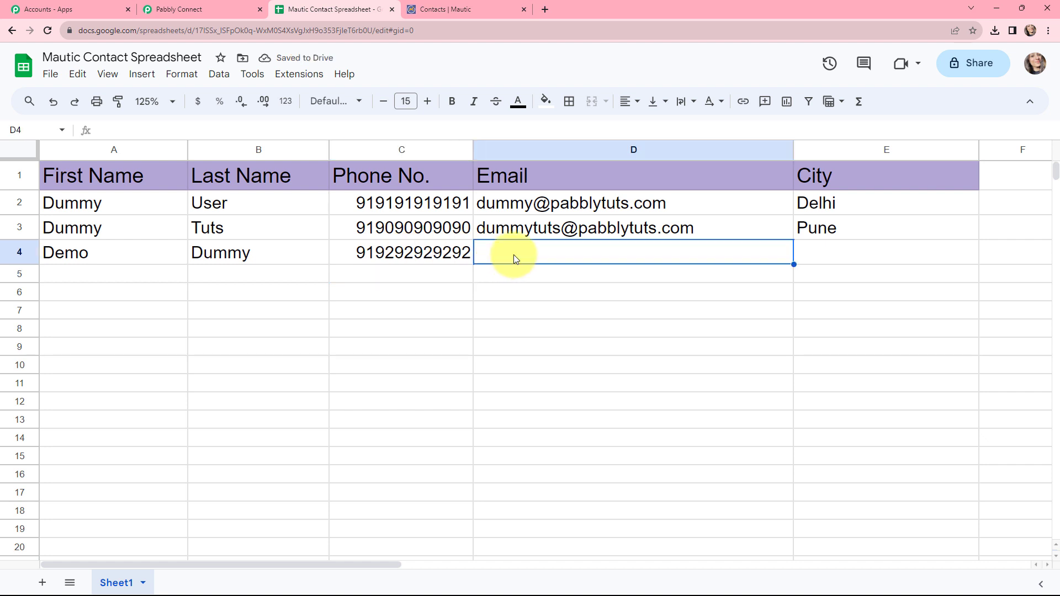
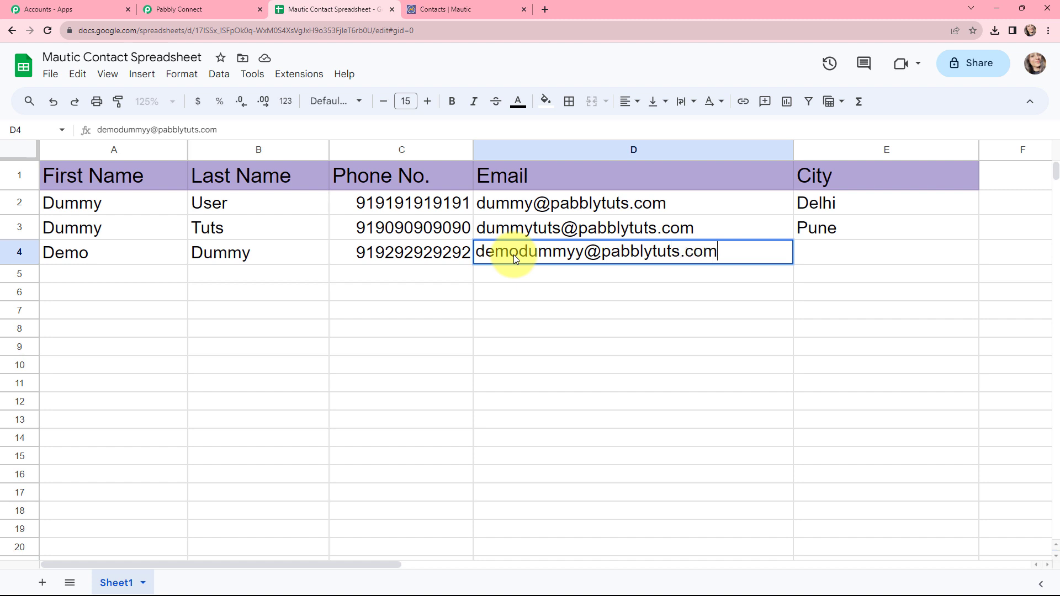
click(824, 257)
text(Mumbai)
click(367, 310)
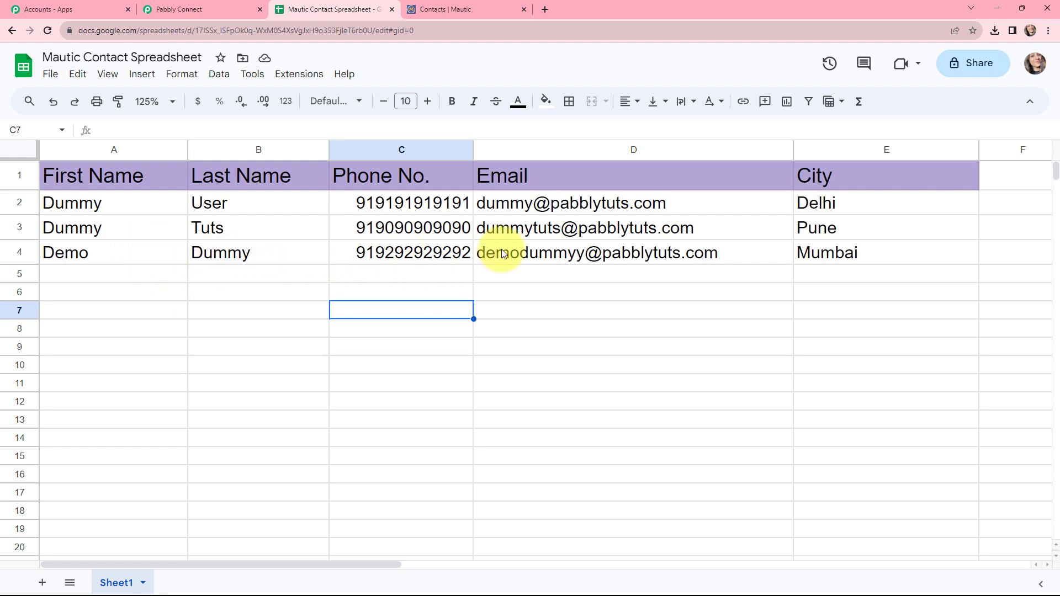
- In the trigger response, check the TriggerColumn E, spreadsheet name and SpreadsheetID values
click(182, 6)
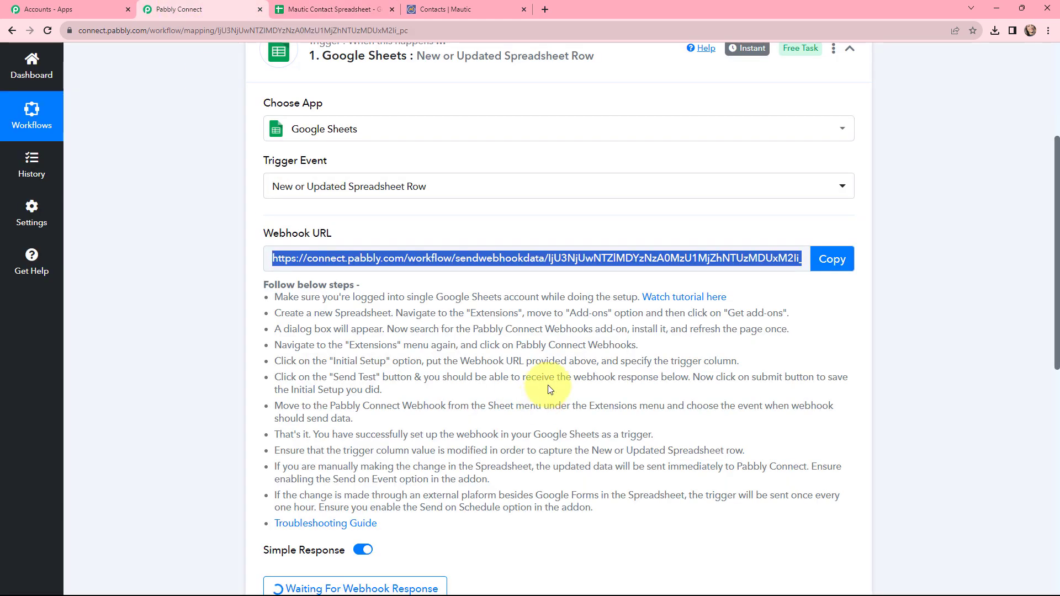
scroll(542, 234, down, 5)
scroll(543, 234, down, 4)
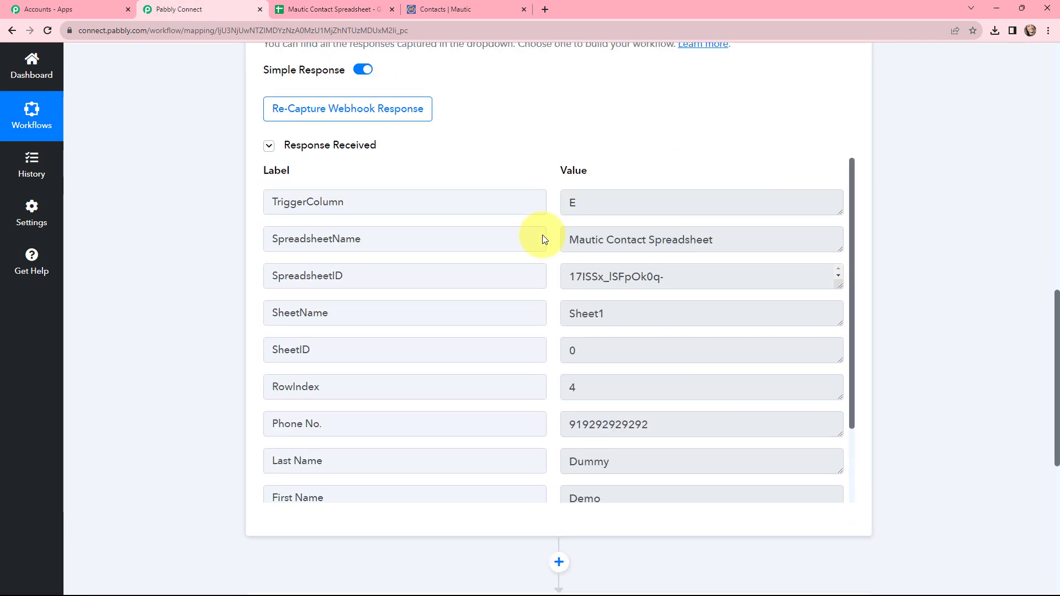
click(605, 204)
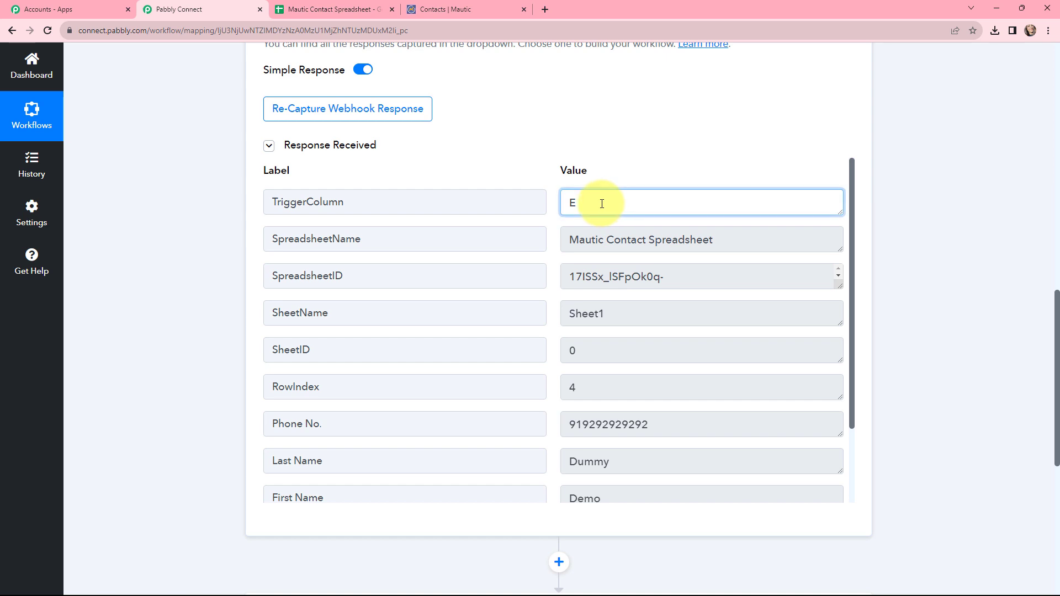
click(719, 242)
drag(718, 241, 554, 253)
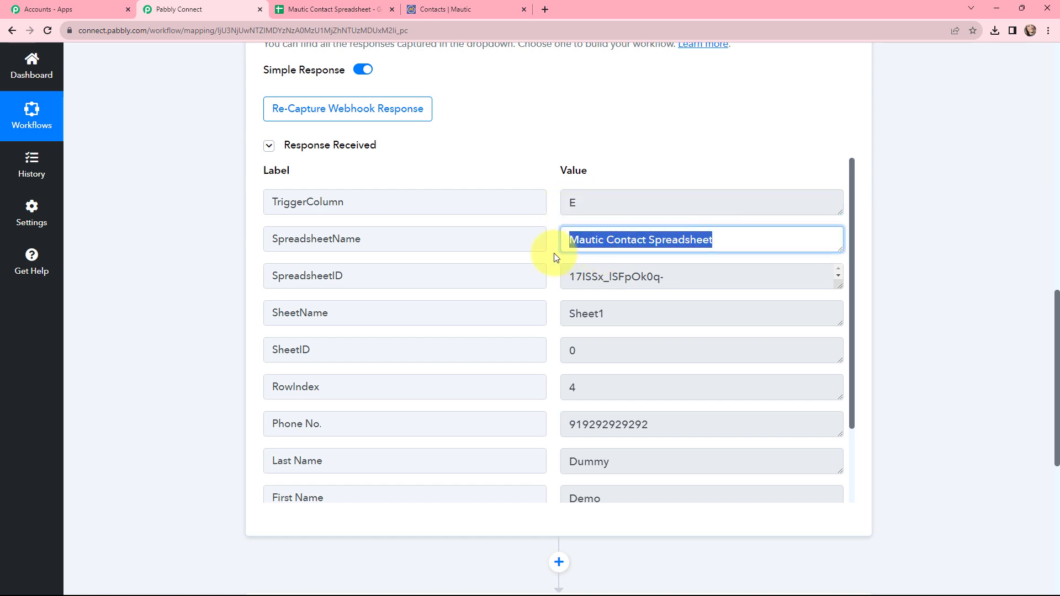
drag(653, 277, 594, 296)
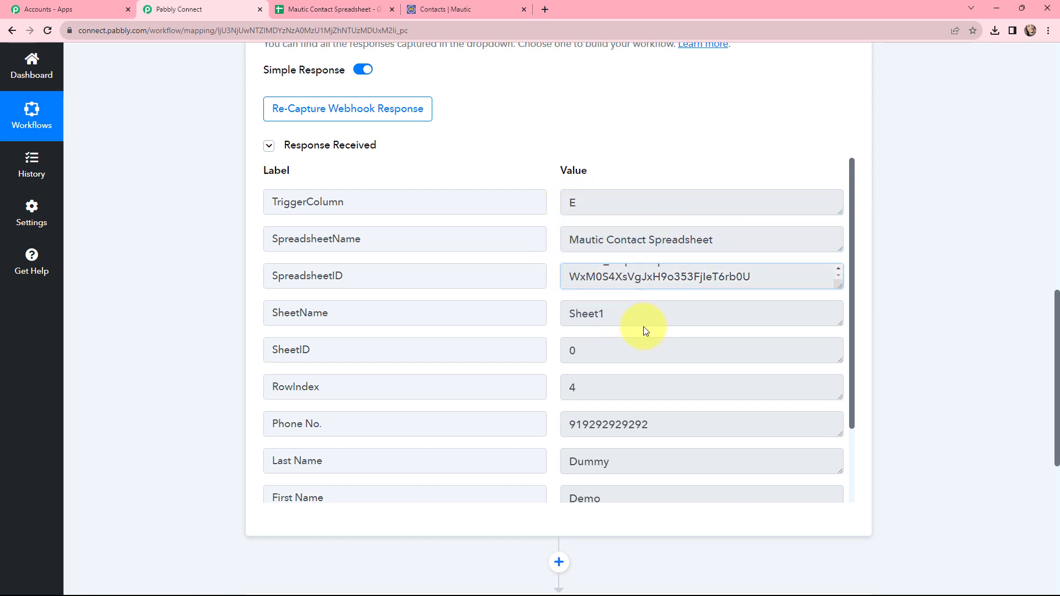
- Check the Sheet1 name, SheetID 0, row index, phone, names and City values, then return to the top
drag(644, 324, 564, 325)
drag(606, 359, 540, 352)
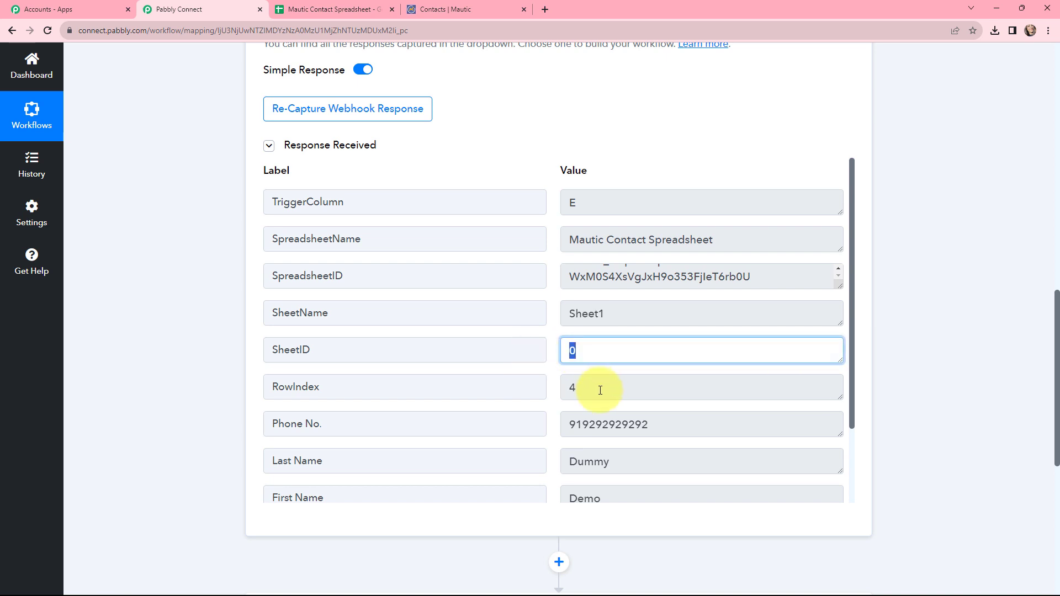
drag(599, 390, 545, 466)
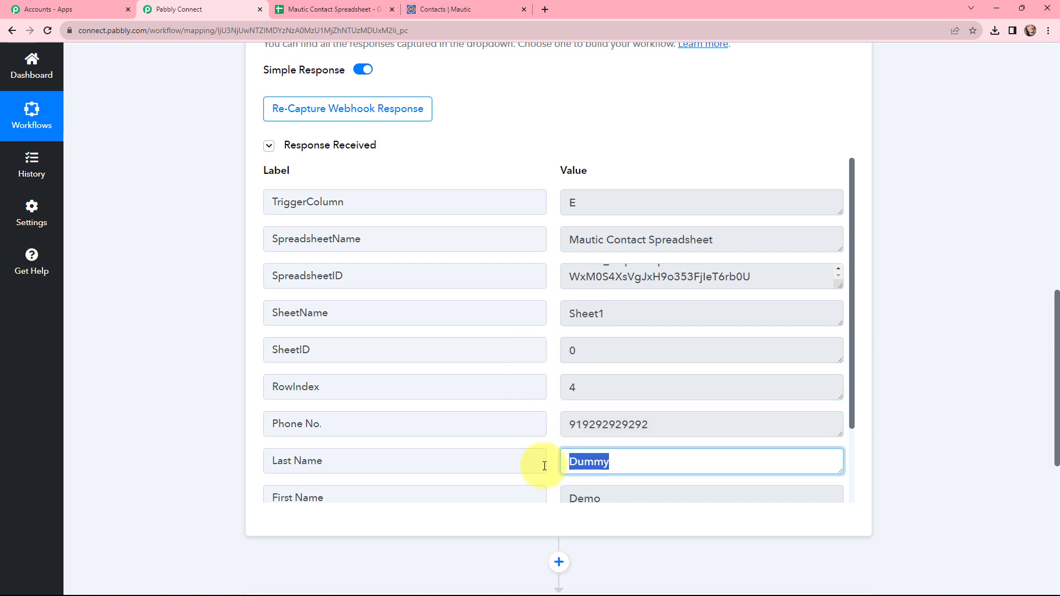
drag(591, 501, 542, 428)
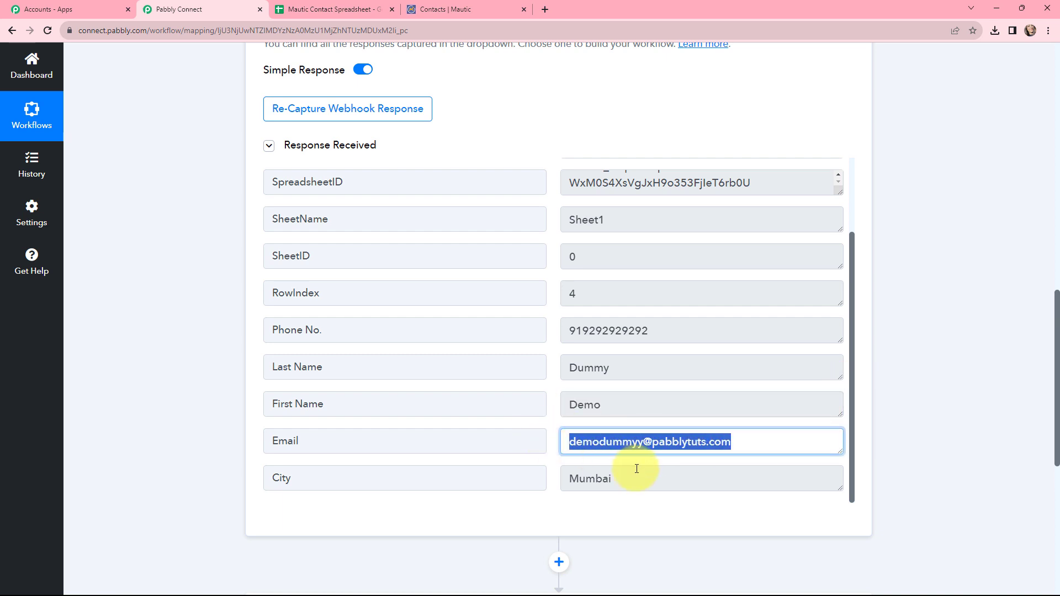
drag(637, 472, 549, 436)
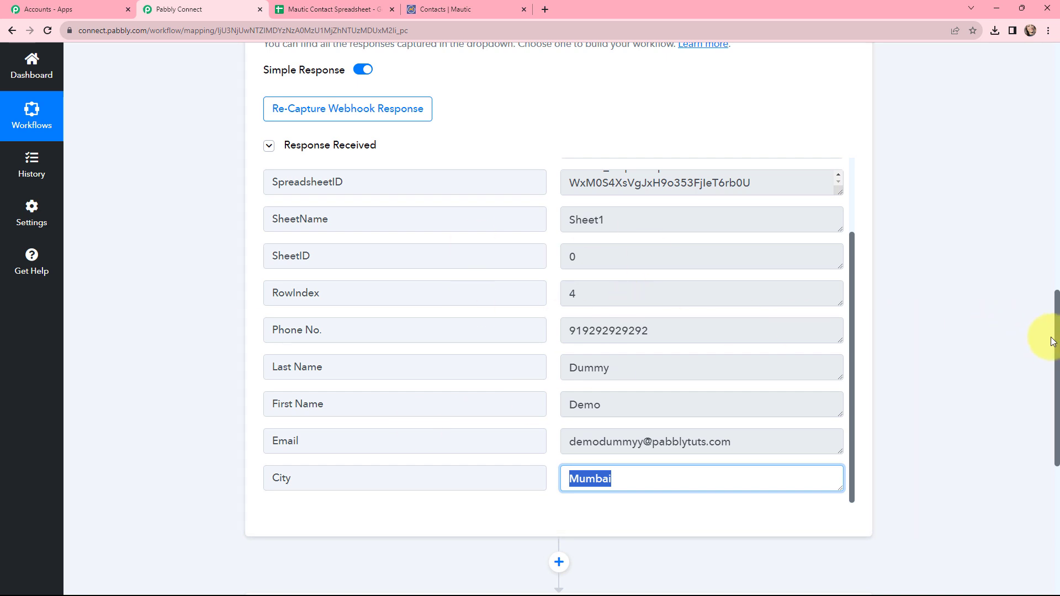
drag(1057, 337, 1057, 85)
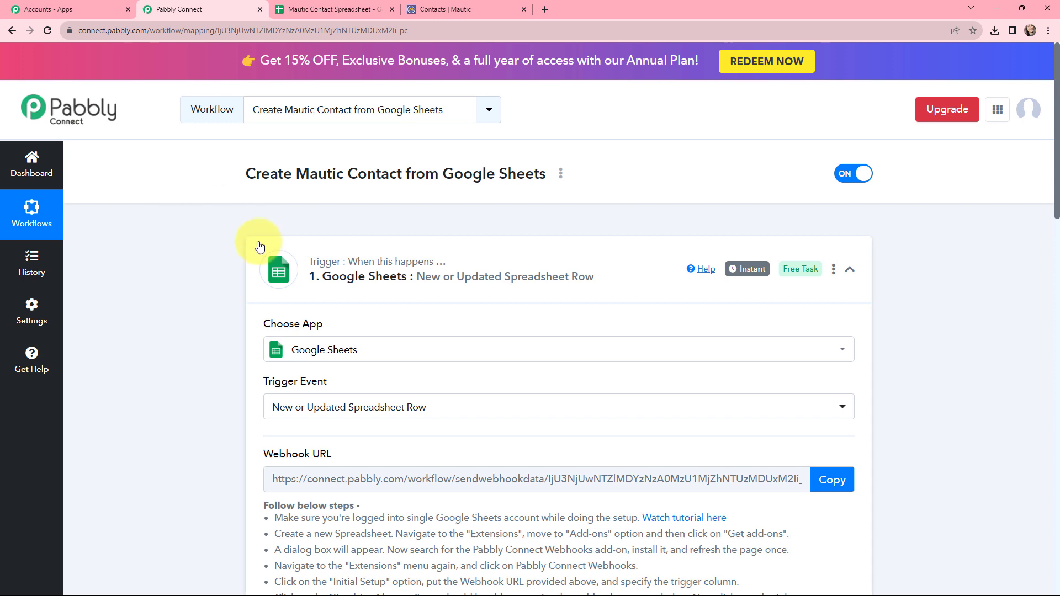
- Collapse the Google Sheets trigger step and expand the Mautic Create or Update Contact step
mouse_move(754, 274)
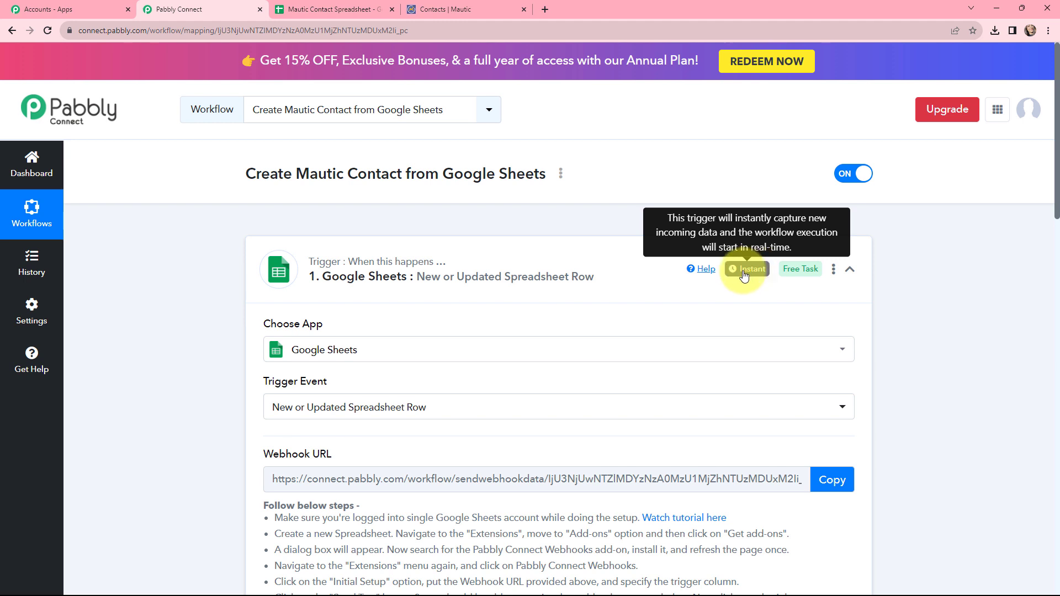
scroll(190, 300, down, 2)
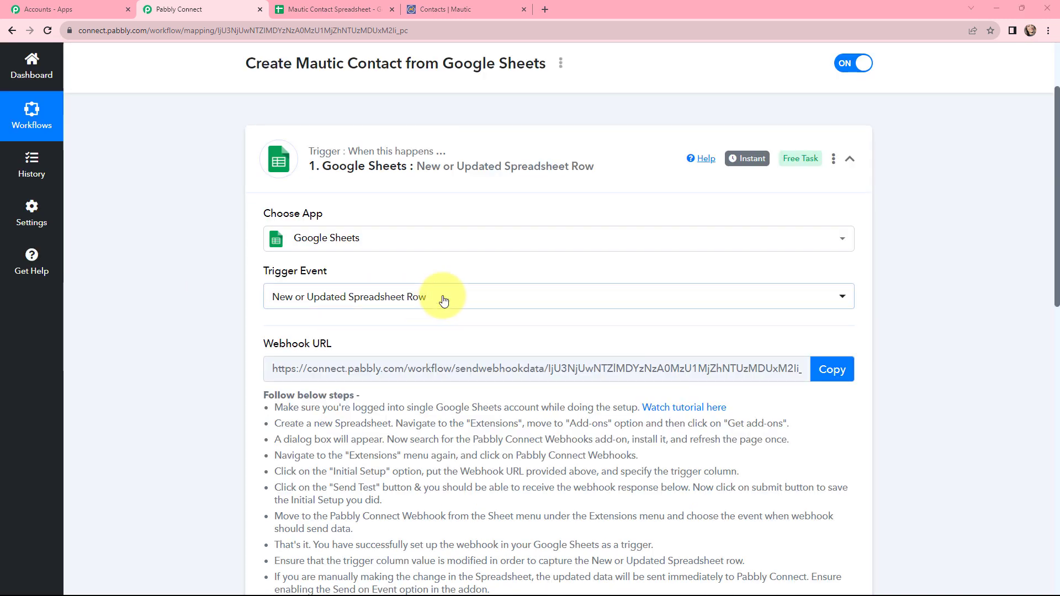
drag(559, 166, 564, 166)
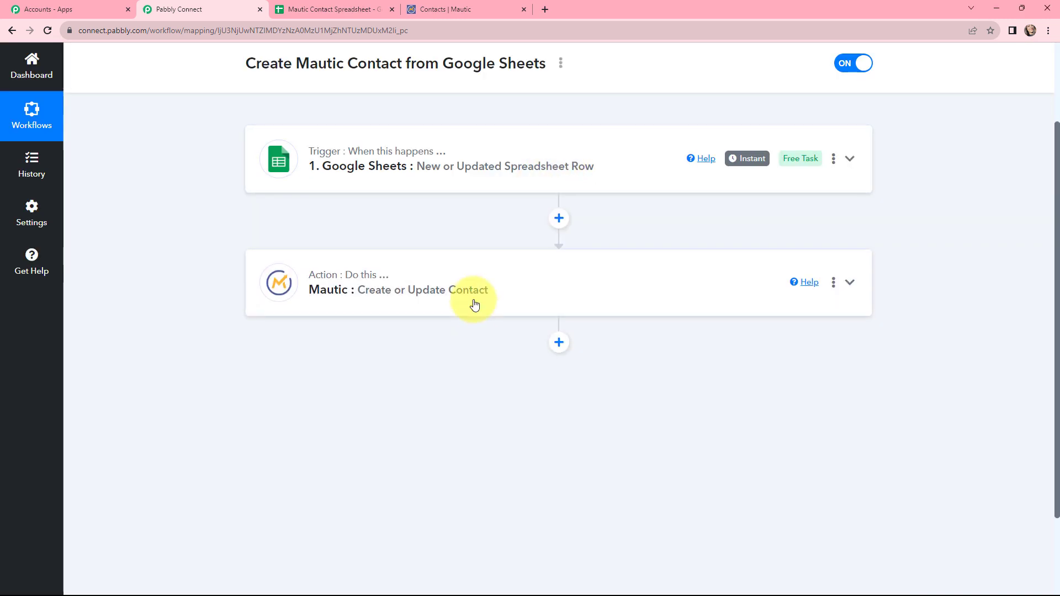
click(474, 303)
scroll(381, 323, up, 1)
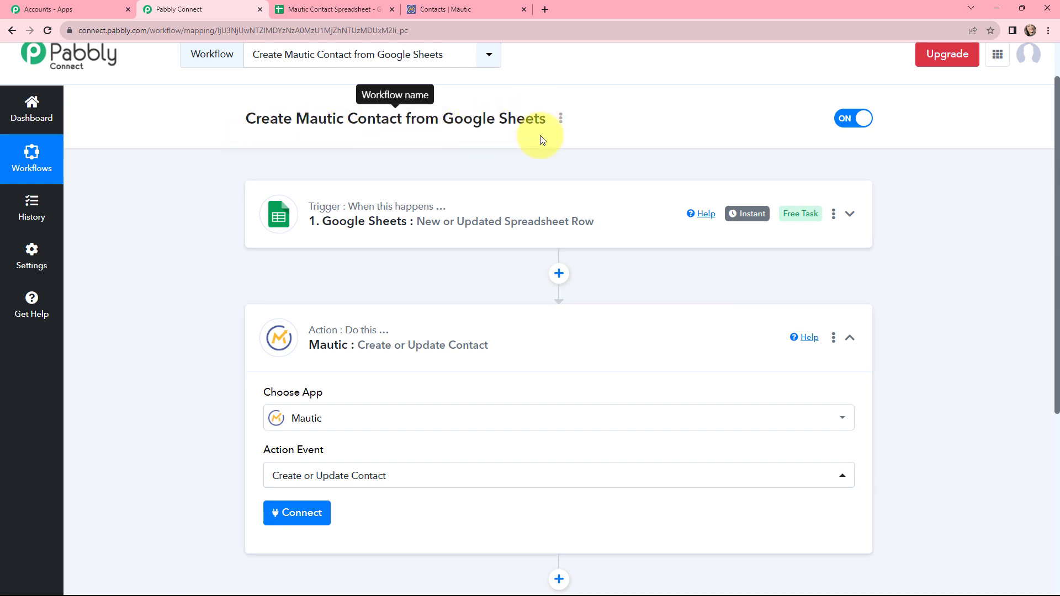
scroll(453, 225, down, 1)
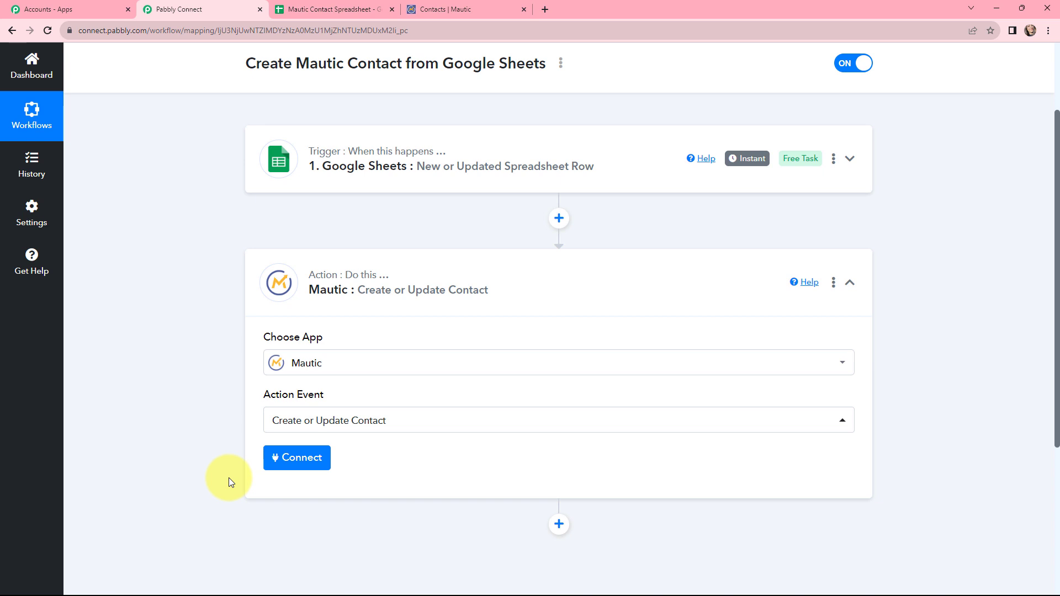
- Add a new Mautic connection, Mautic #2, and read the Base Url and API activation notes
click(294, 459)
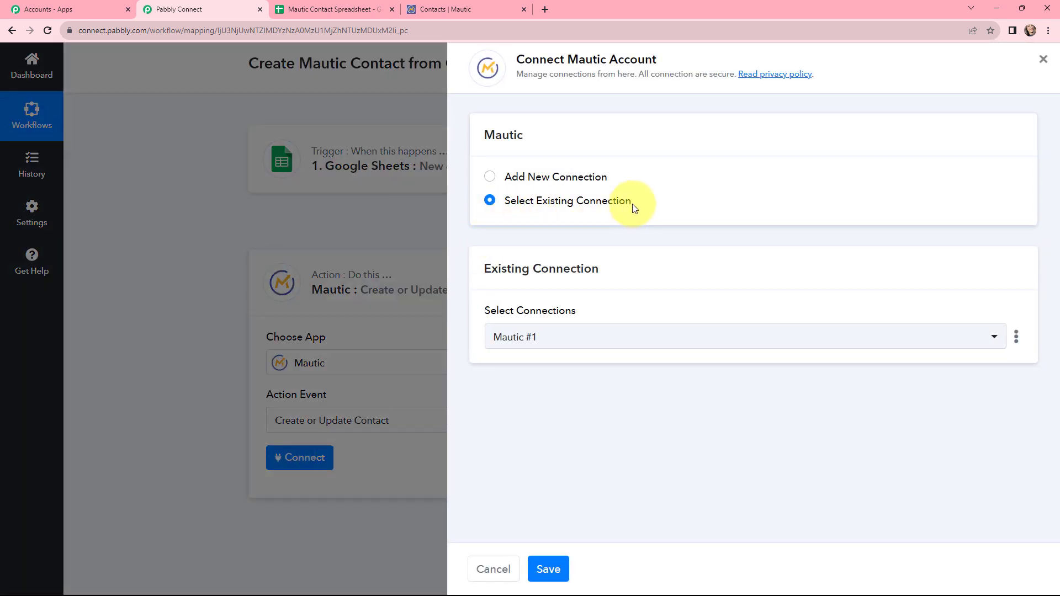
click(491, 178)
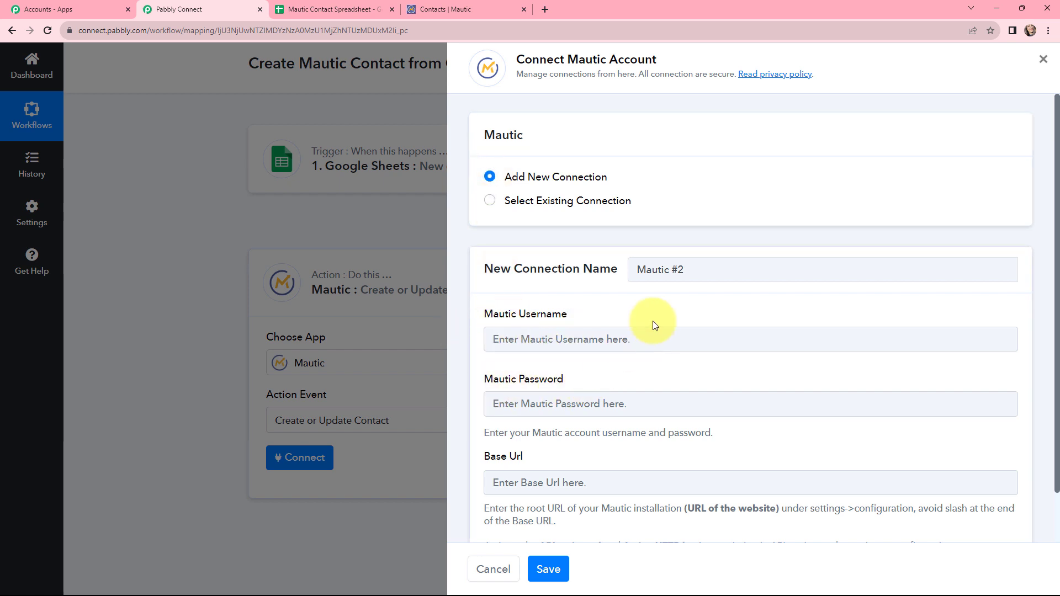
scroll(652, 321, down, 1)
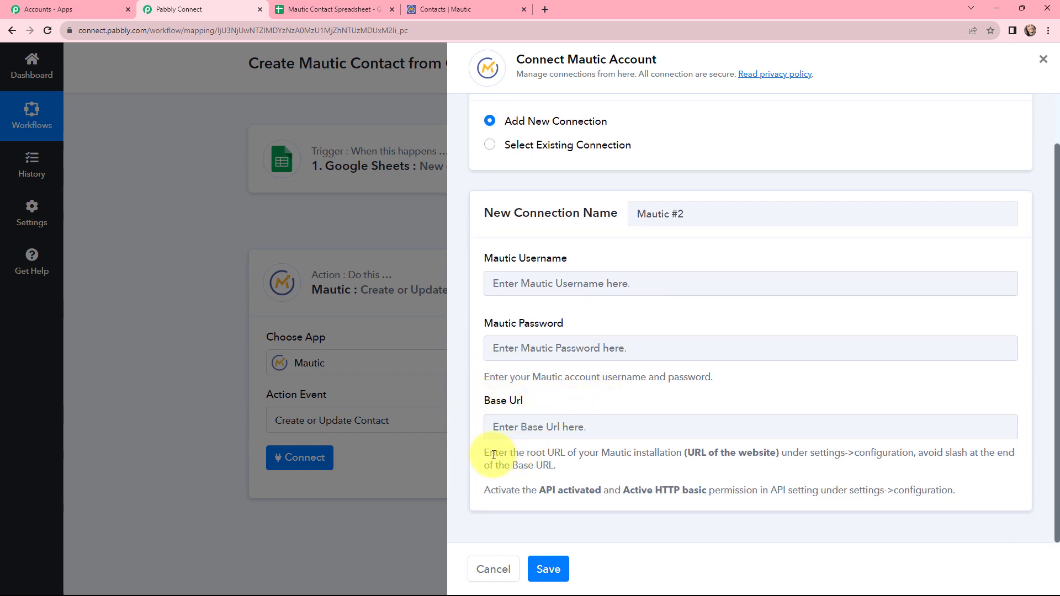
drag(485, 454, 515, 462)
drag(562, 466, 955, 489)
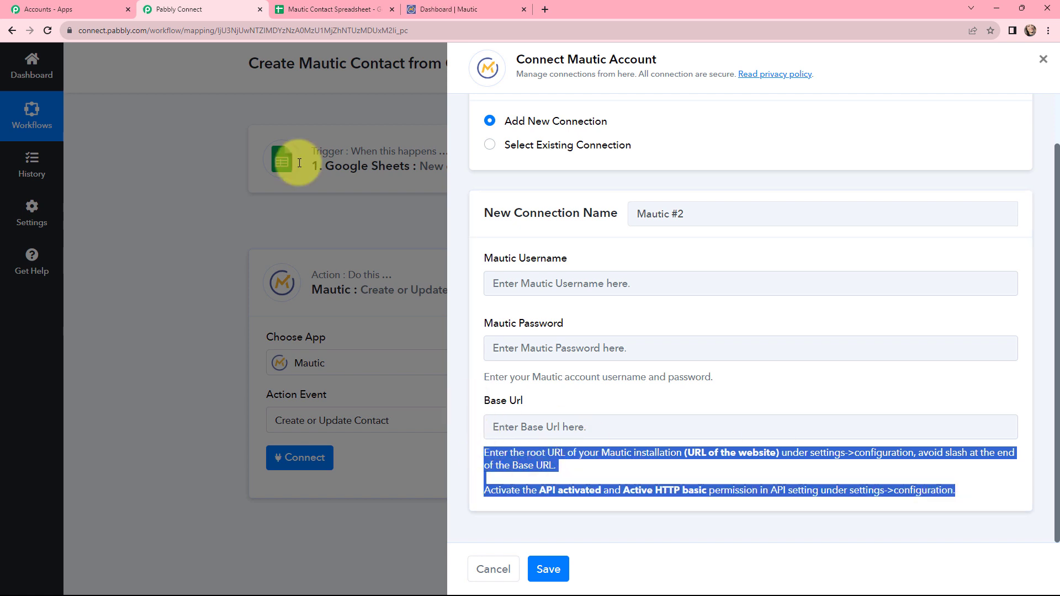
click(448, 9)
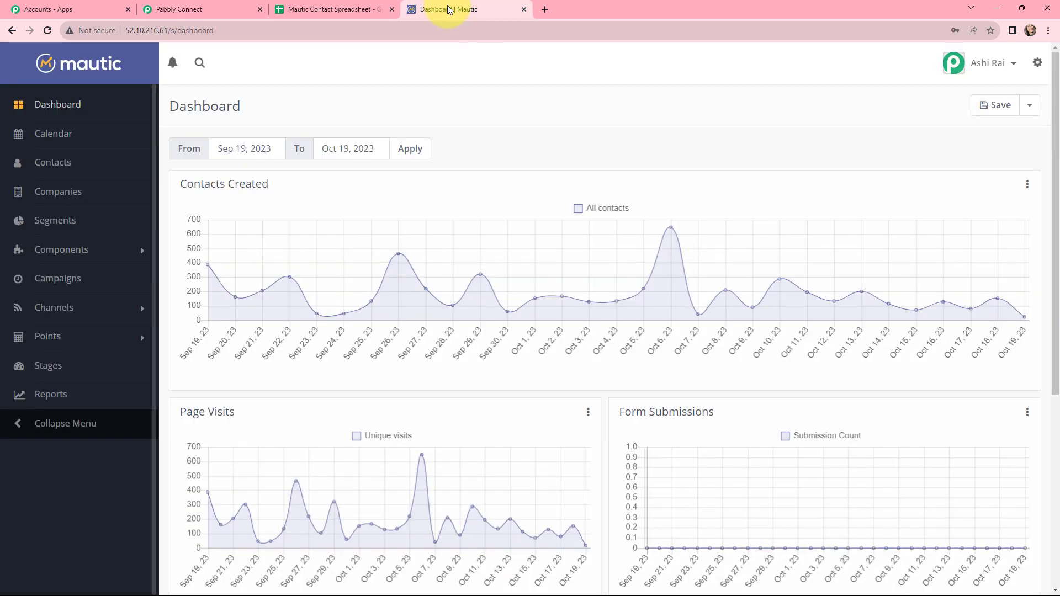
click(1038, 63)
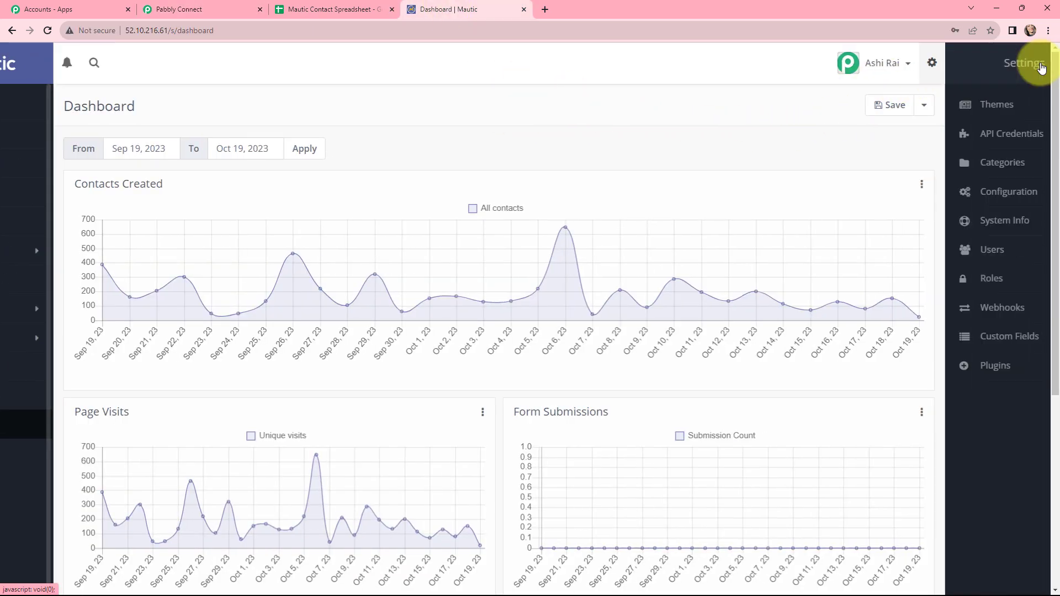
click(958, 193)
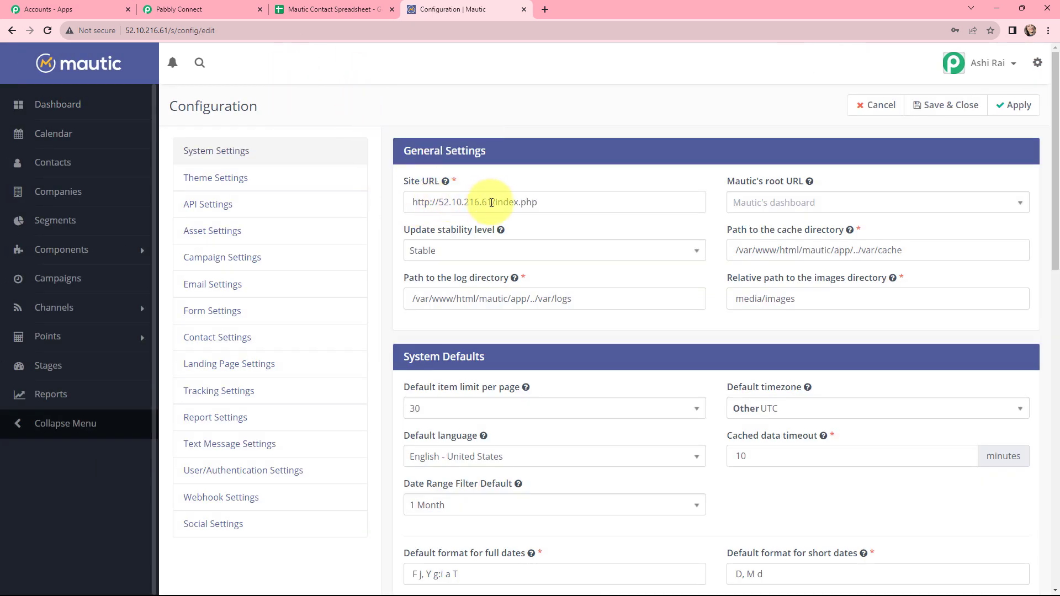
drag(491, 203, 409, 205)
key(ctrl+c)
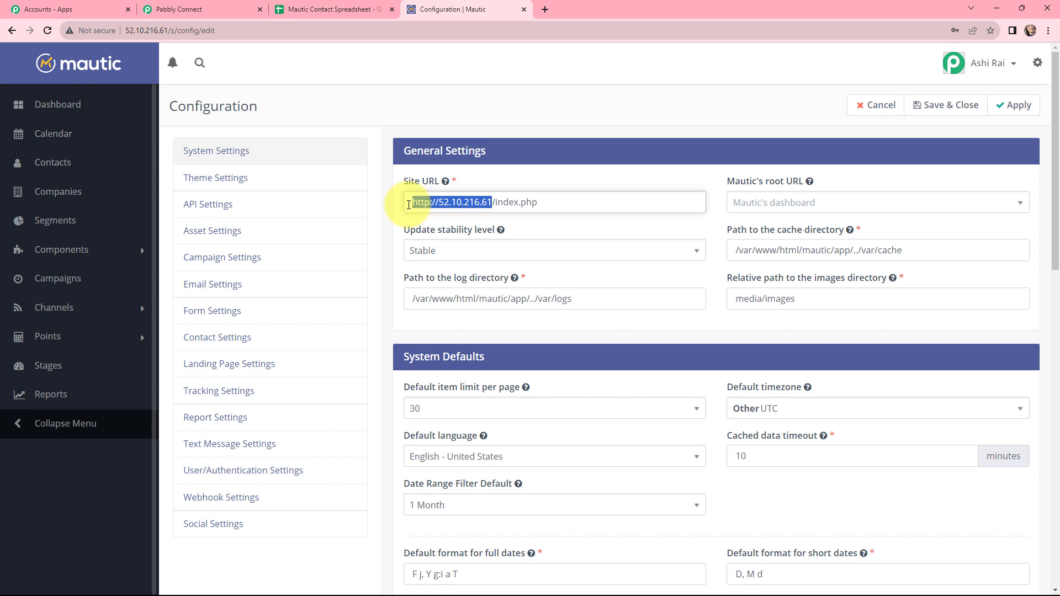
click(212, 7)
- Paste the Mautic root address as Base Url, then use existing connection Mautic #1 and save
click(557, 420)
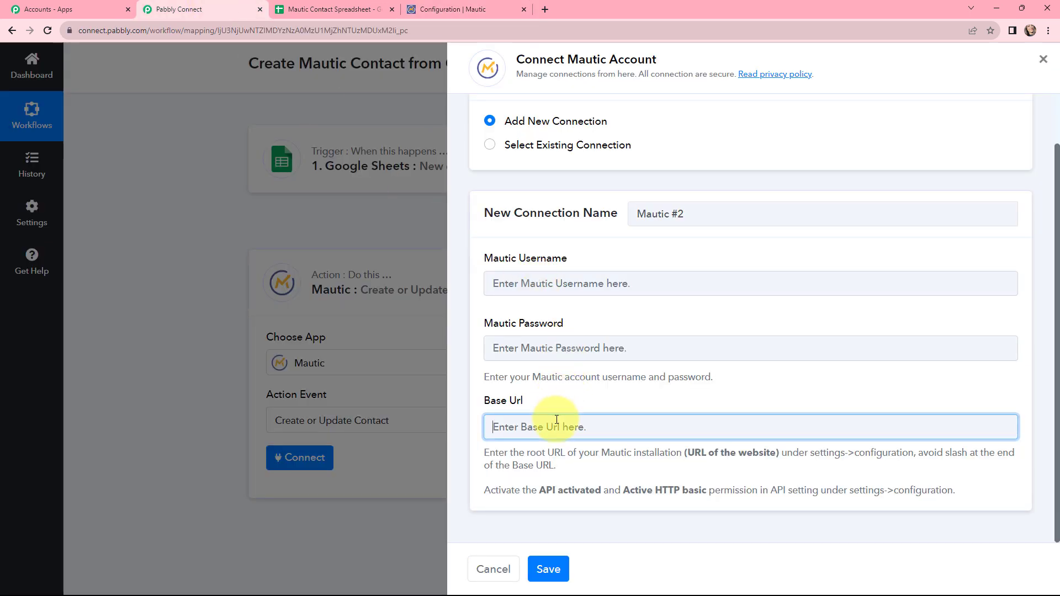
key(ctrl+v)
click(491, 382)
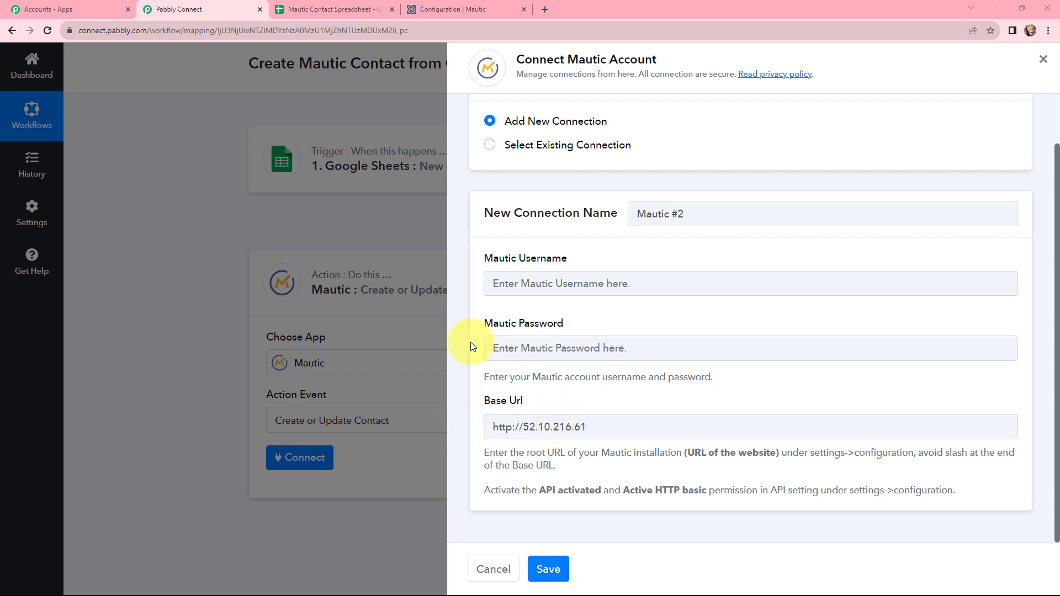
click(494, 147)
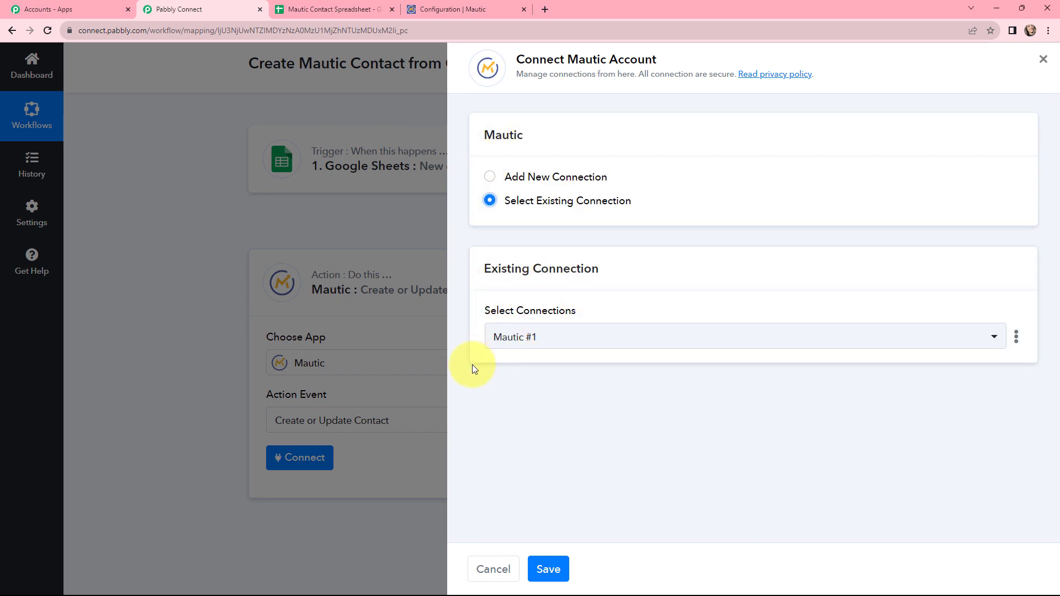
click(551, 558)
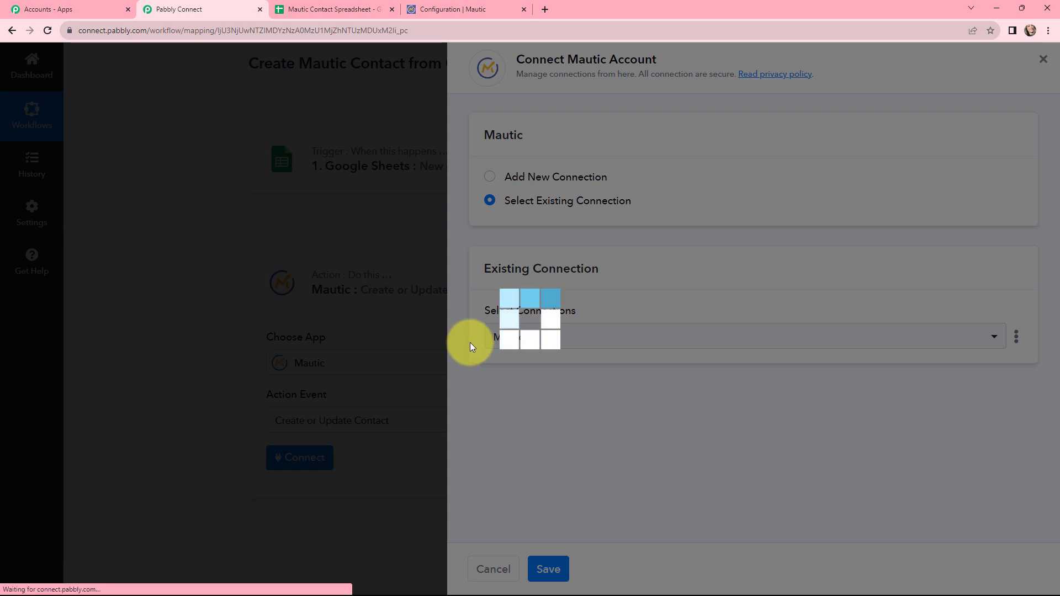
scroll(214, 269, down, 3)
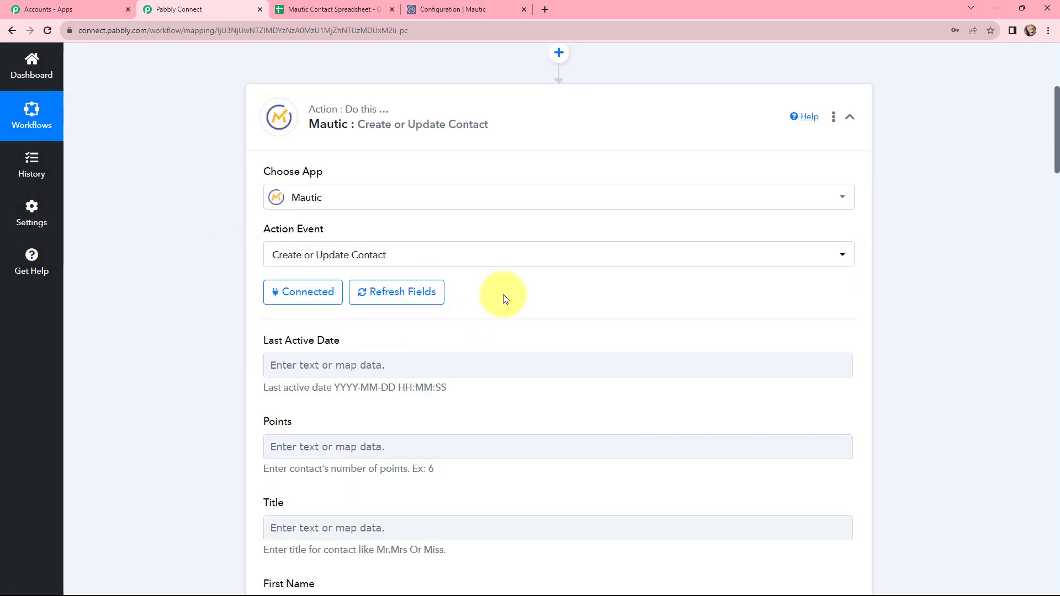
- Map the sheet's First Name value into the Mautic First Name field
scroll(518, 276, down, 7)
scroll(518, 276, down, 1)
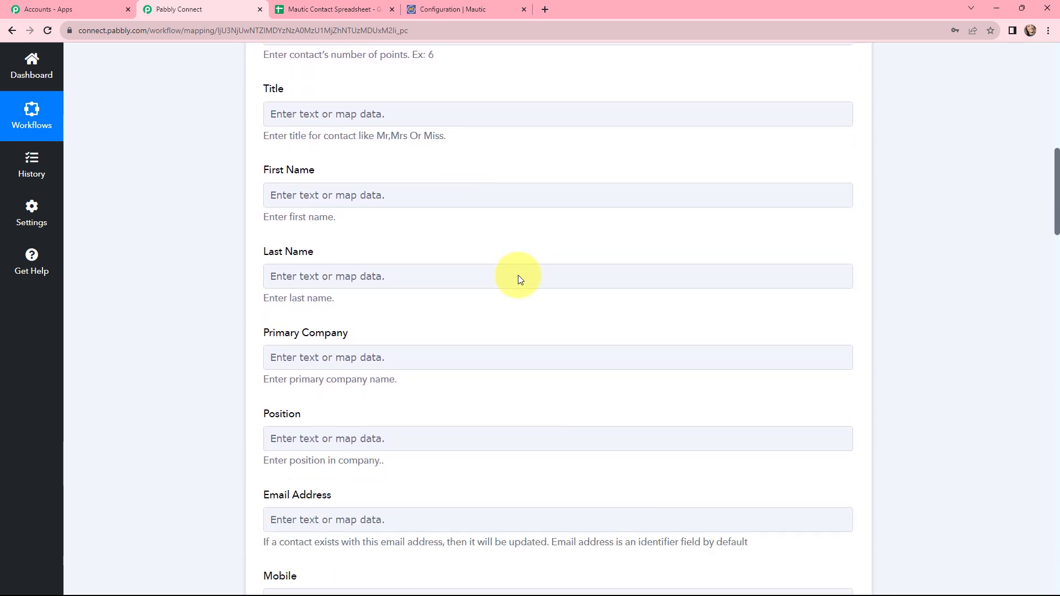
click(317, 168)
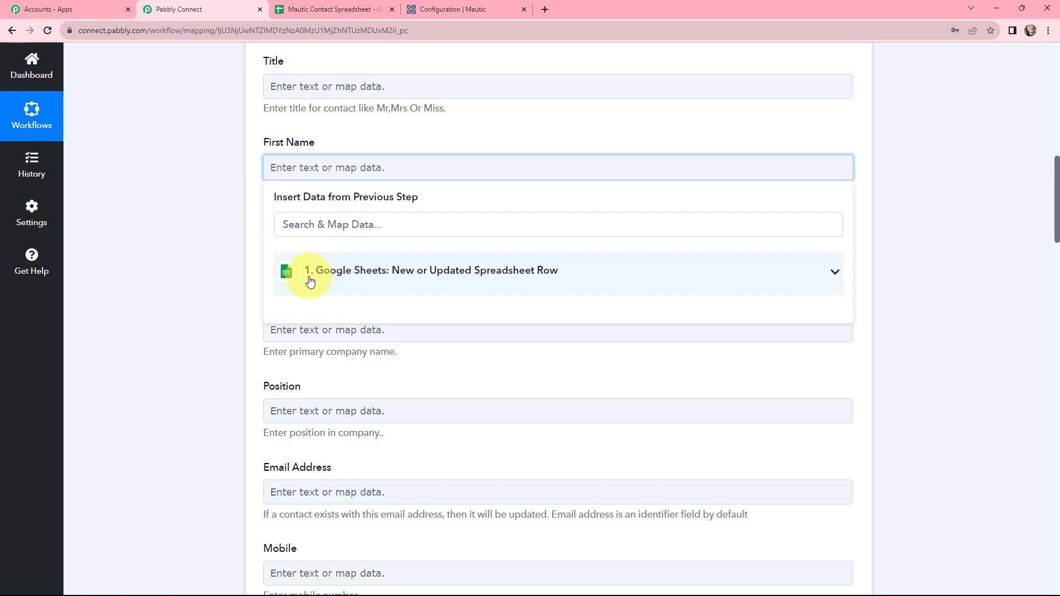
click(374, 277)
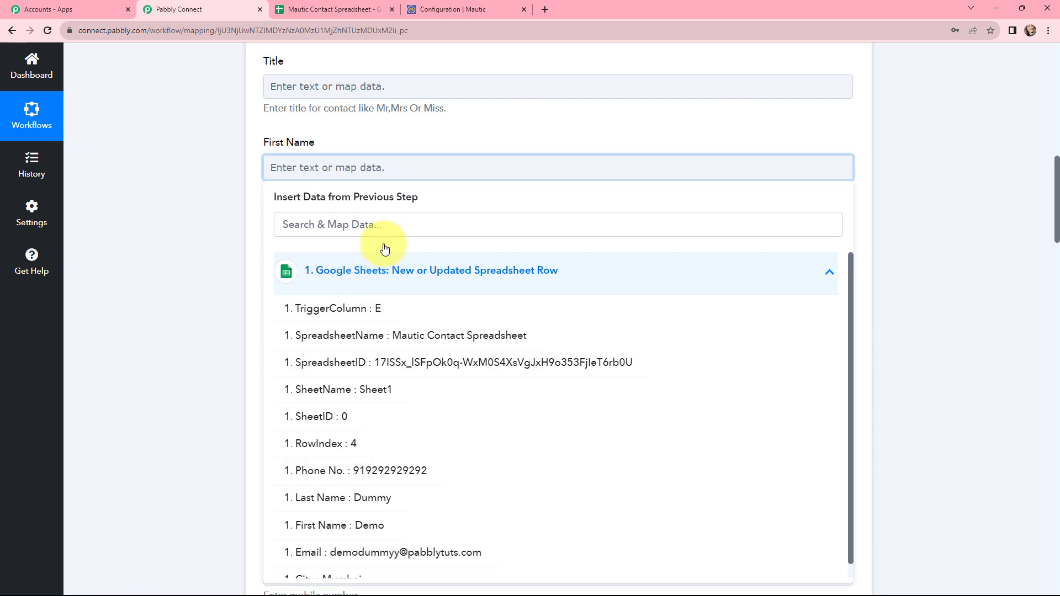
click(387, 224)
text(fir)
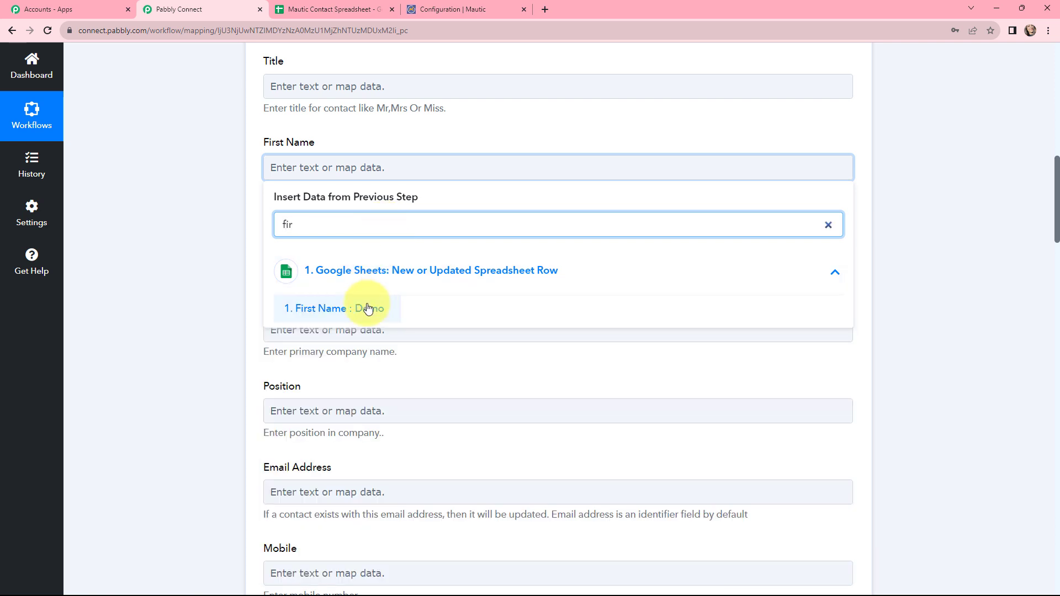
click(367, 308)
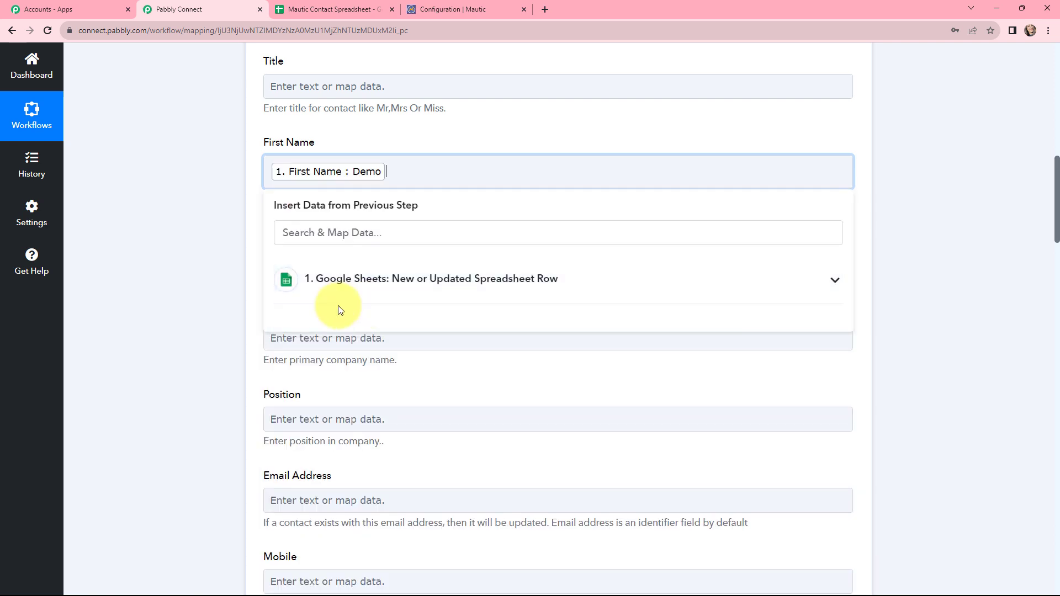
click(215, 271)
- Map the sheet's Last Name value into the Mautic Last Name field
click(277, 255)
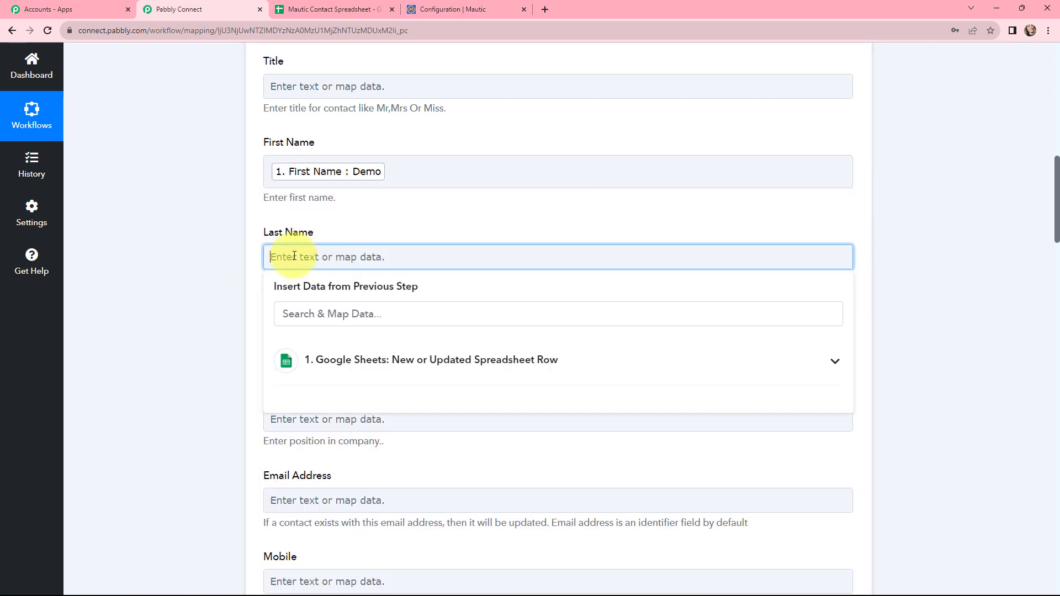
click(367, 360)
click(372, 308)
text(last)
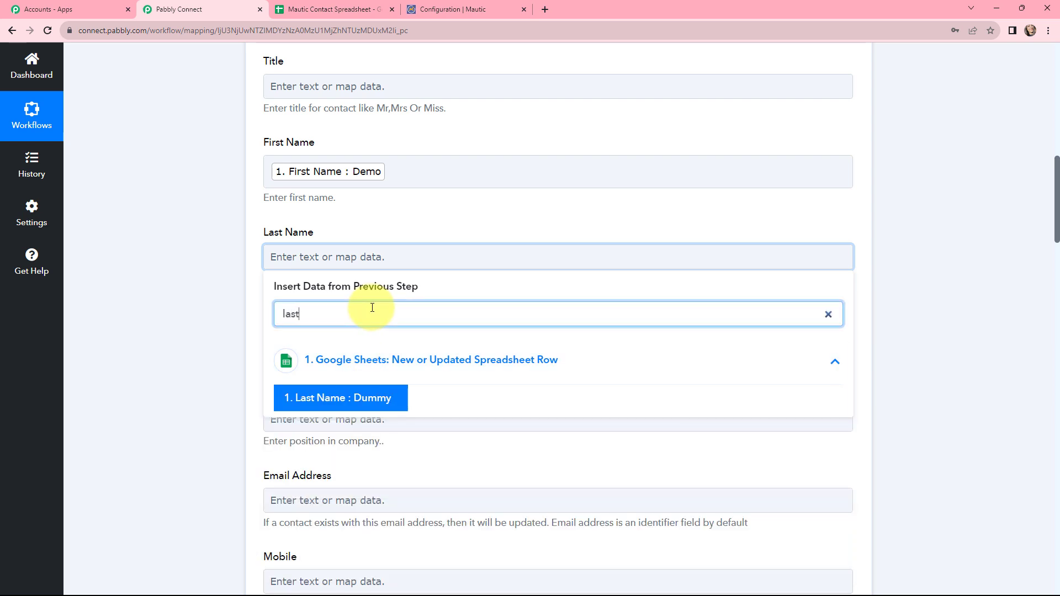
click(343, 398)
click(226, 280)
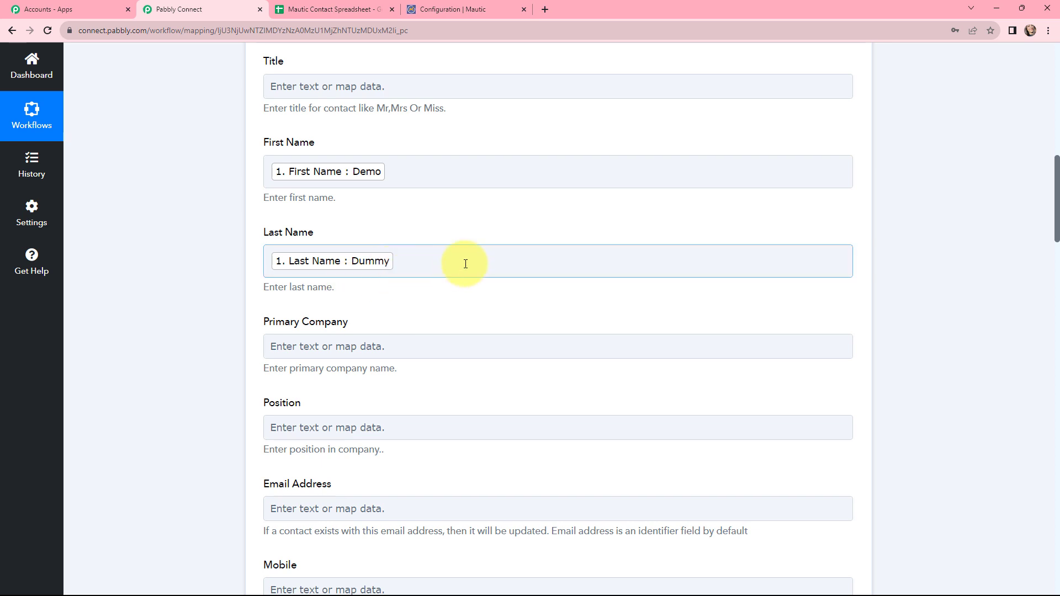
scroll(208, 171, down, 5)
- Map the sheet's Email value into Email Address and its Phone No. into Mobile
click(301, 176)
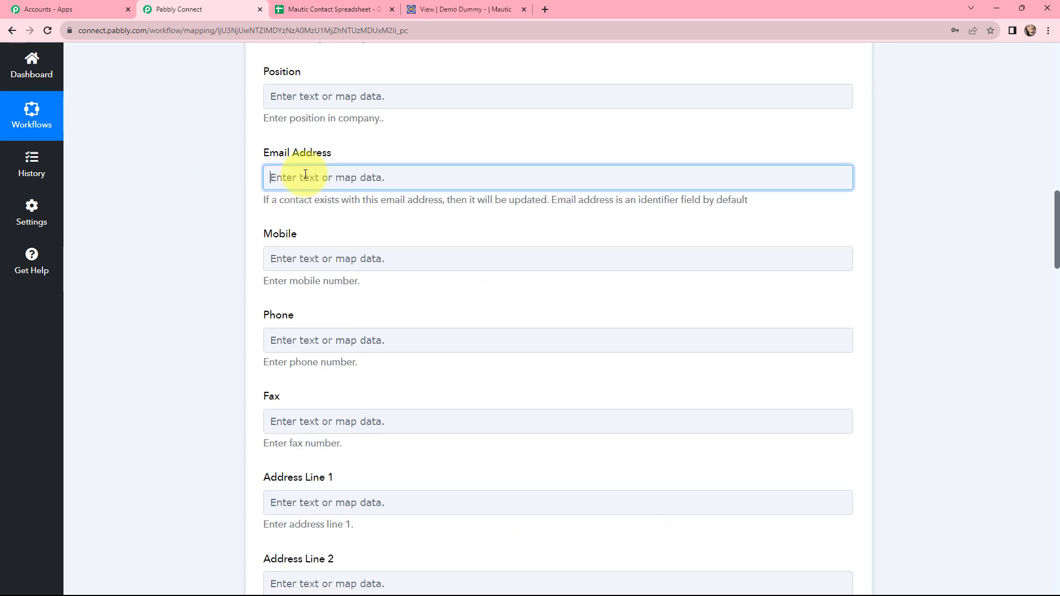
click(388, 238)
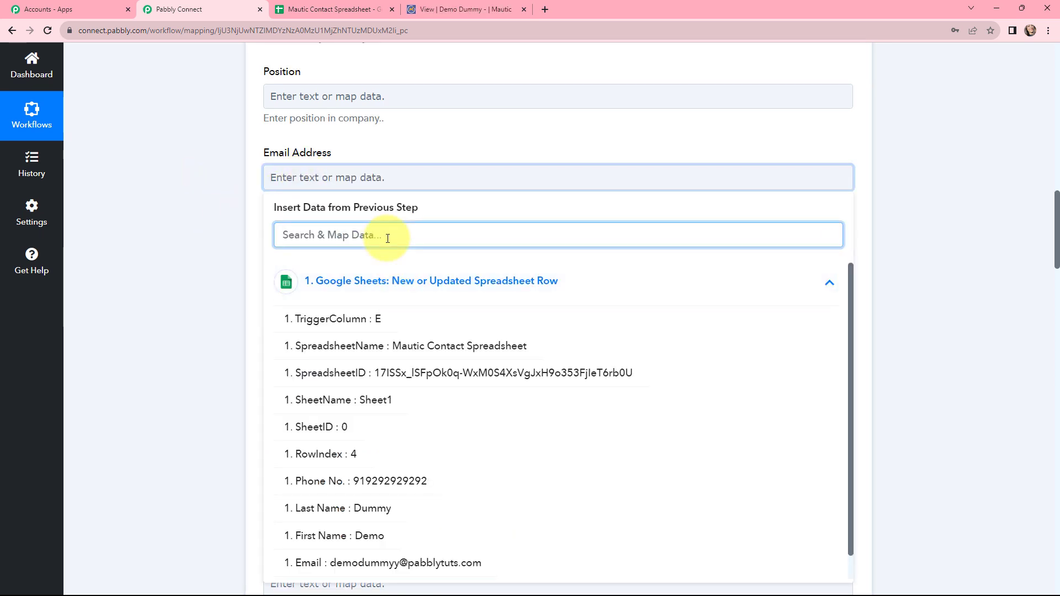
text(emai)
click(388, 316)
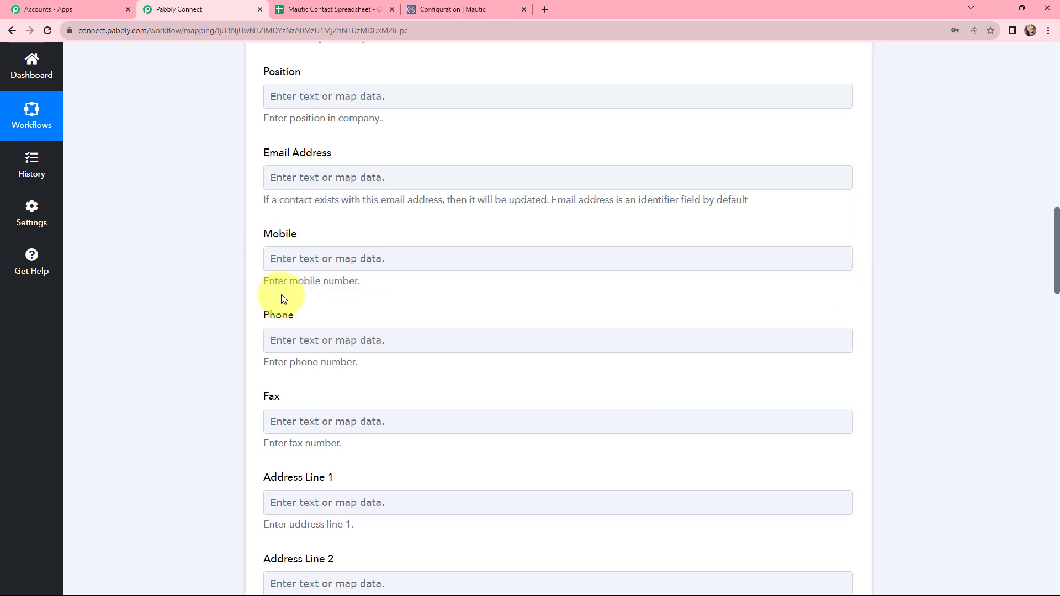
click(331, 258)
click(348, 361)
click(350, 319)
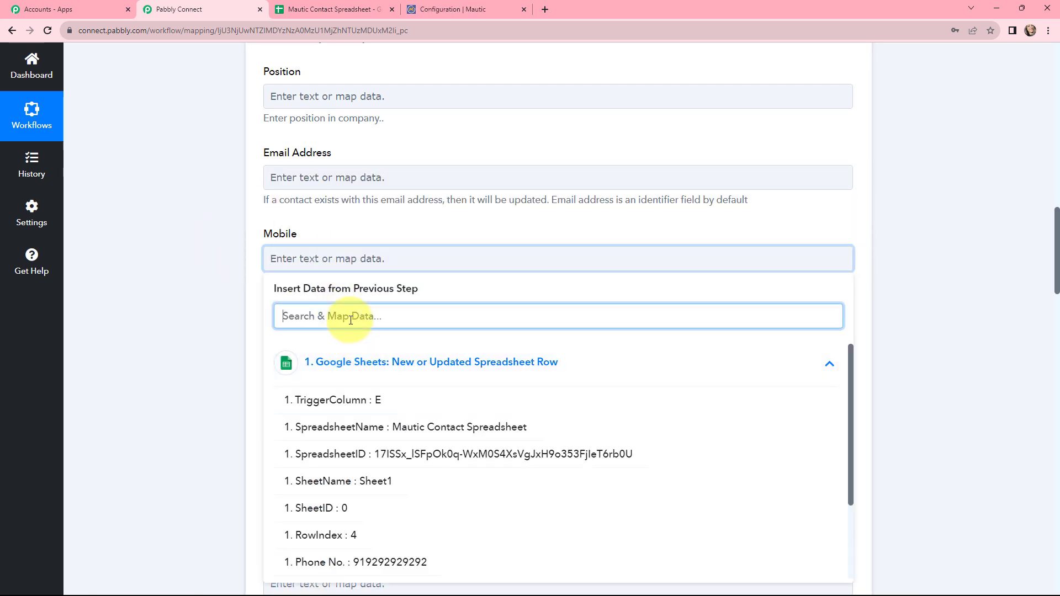
text(9)
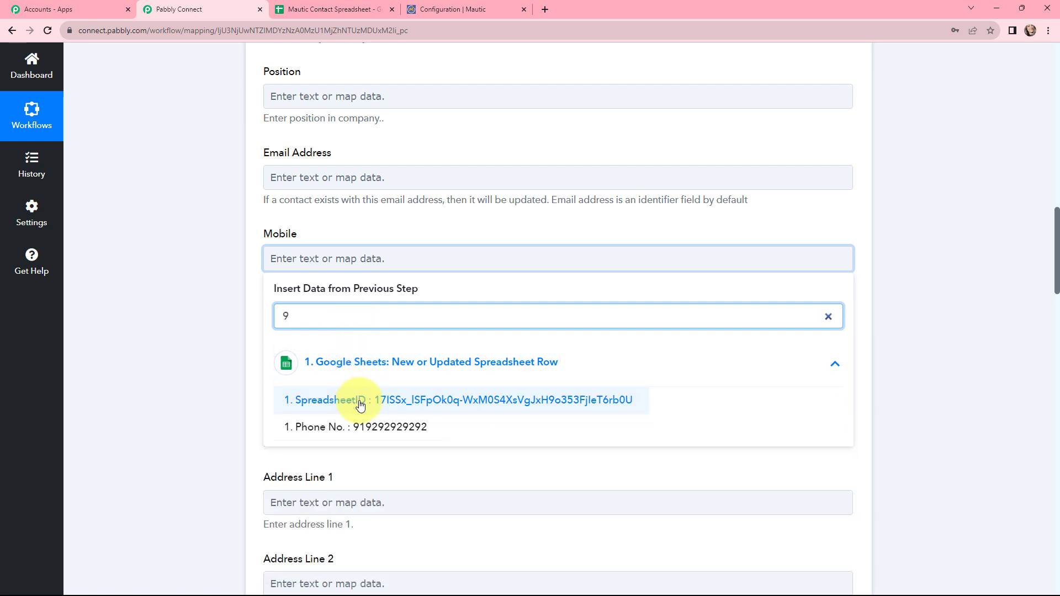
click(353, 427)
click(205, 286)
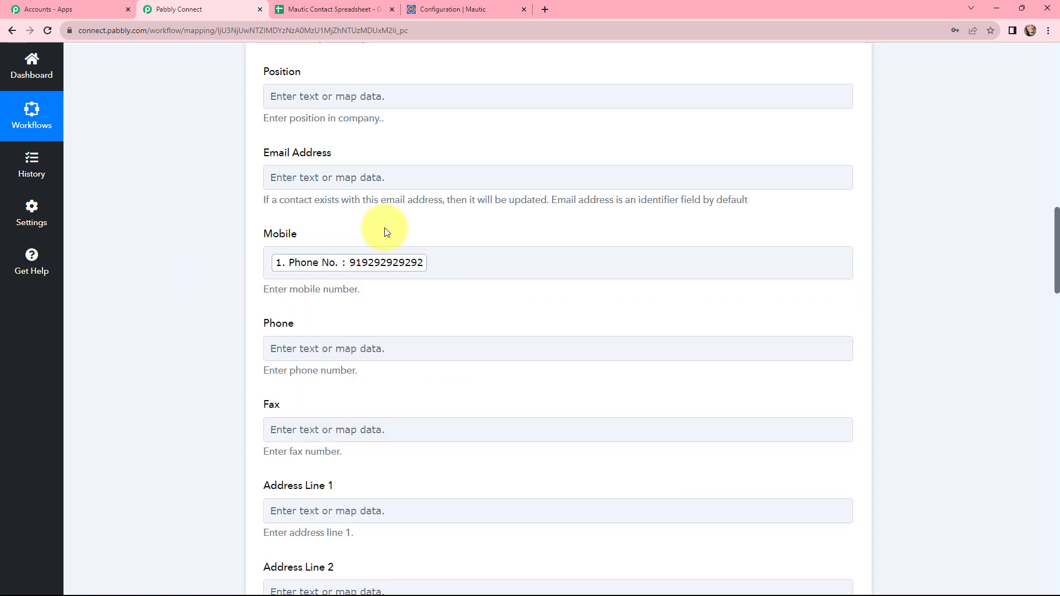
scroll(381, 229, down, 11)
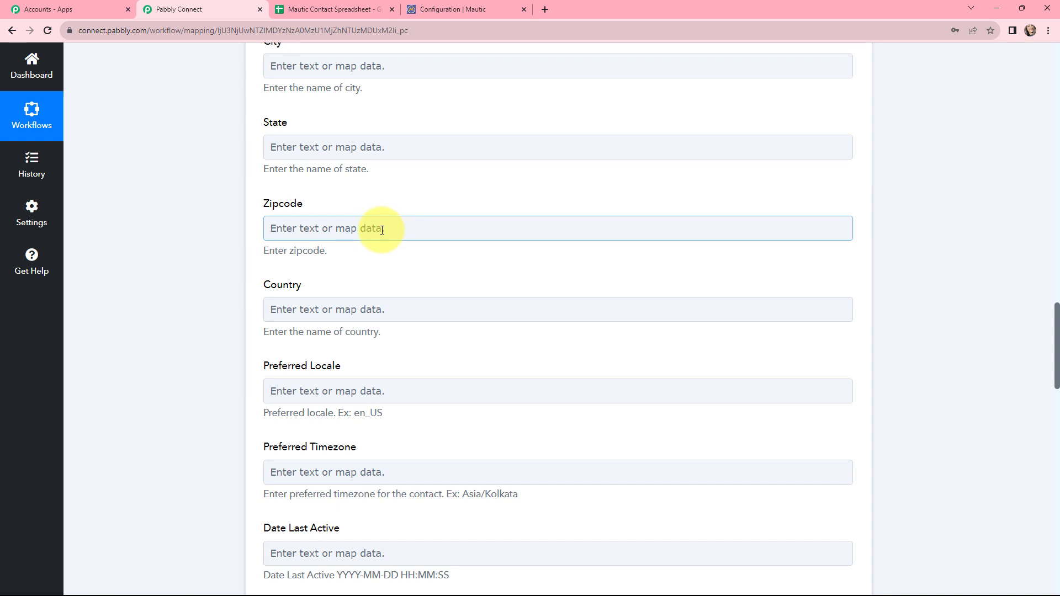
- Map the sheet's City value Mumbai into the Mautic City field, then scroll down to the Save buttons
scroll(384, 228, up, 1)
click(352, 115)
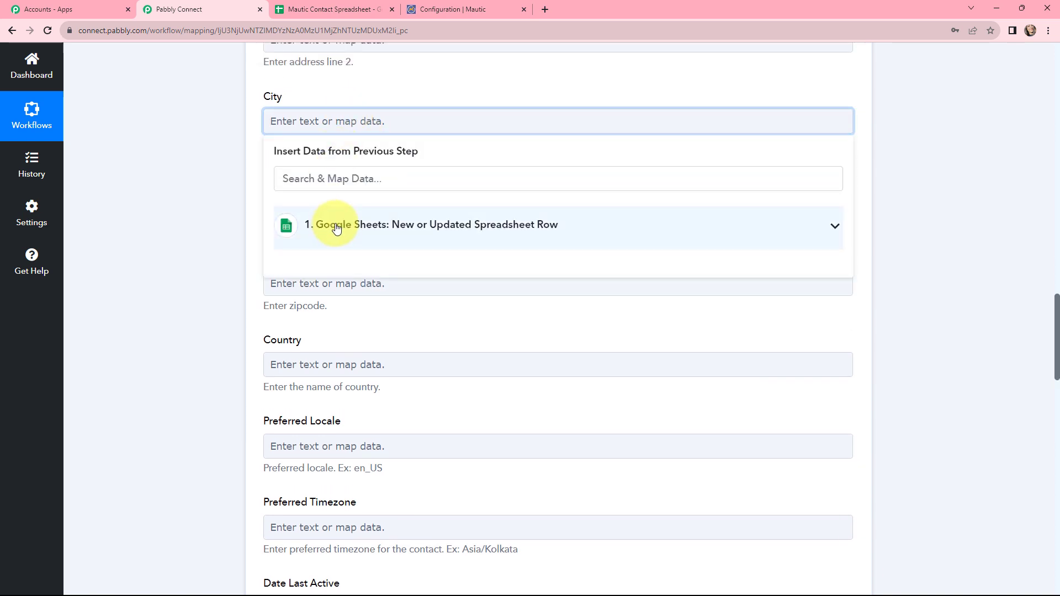
click(333, 225)
click(349, 180)
text(mum)
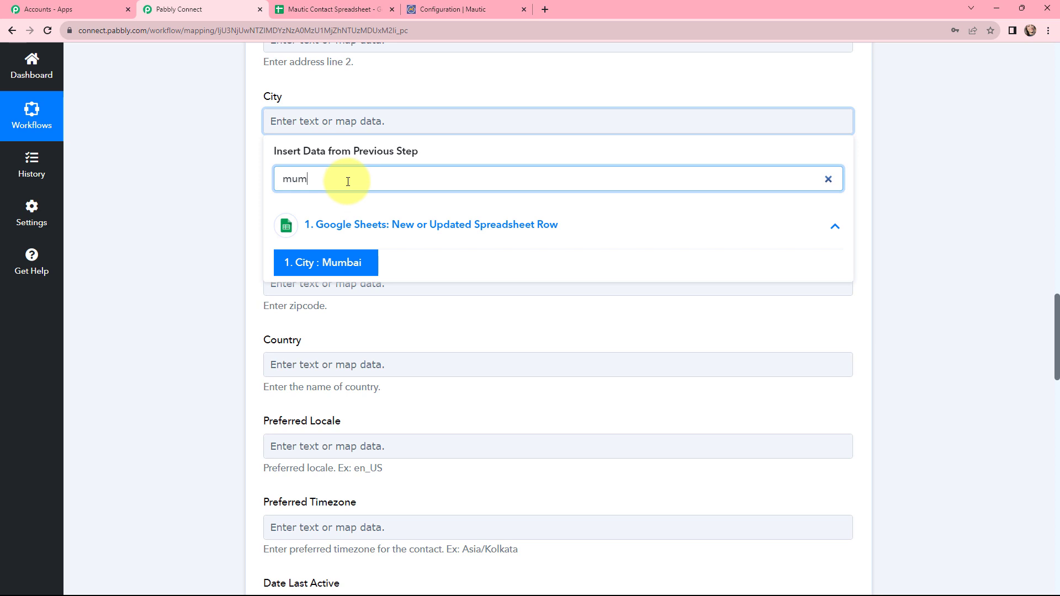
click(350, 261)
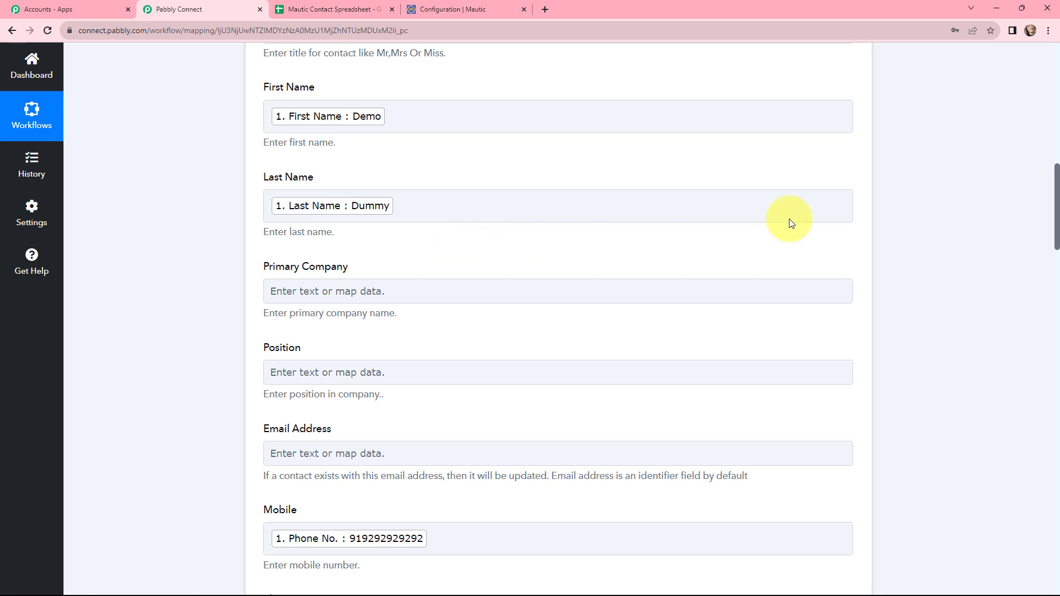
drag(1054, 190, 1058, 501)
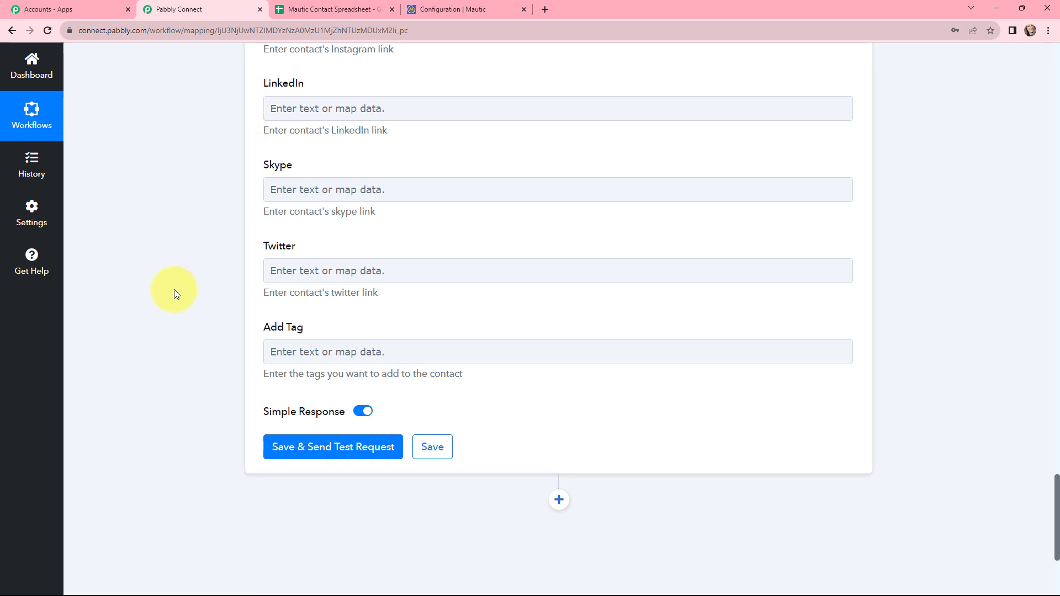
- Save and send a test request, reviewing the returned contact's IsPublished and DateAdded values
click(318, 449)
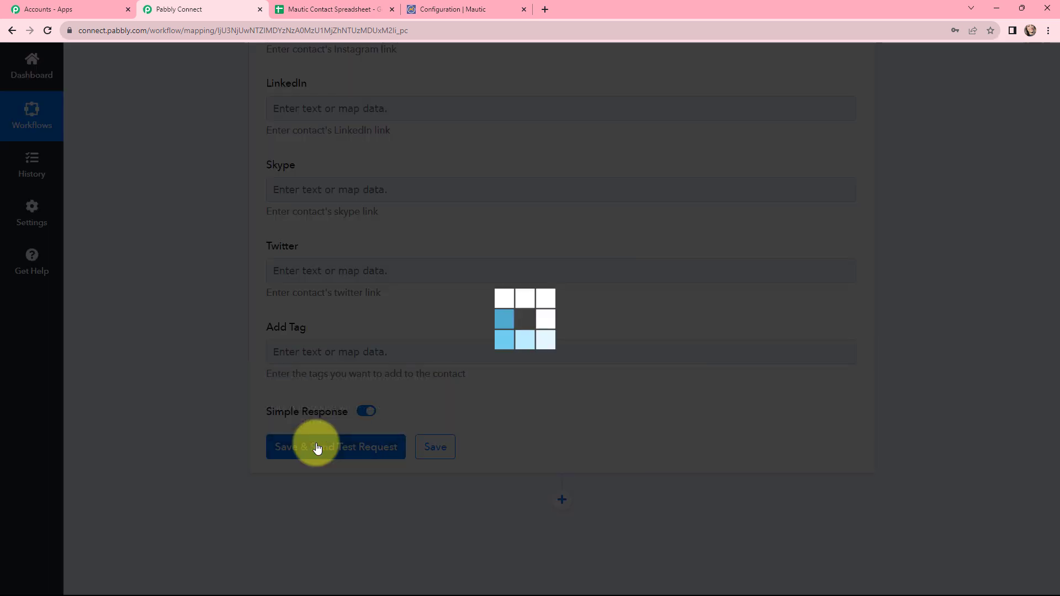
scroll(504, 367, down, 4)
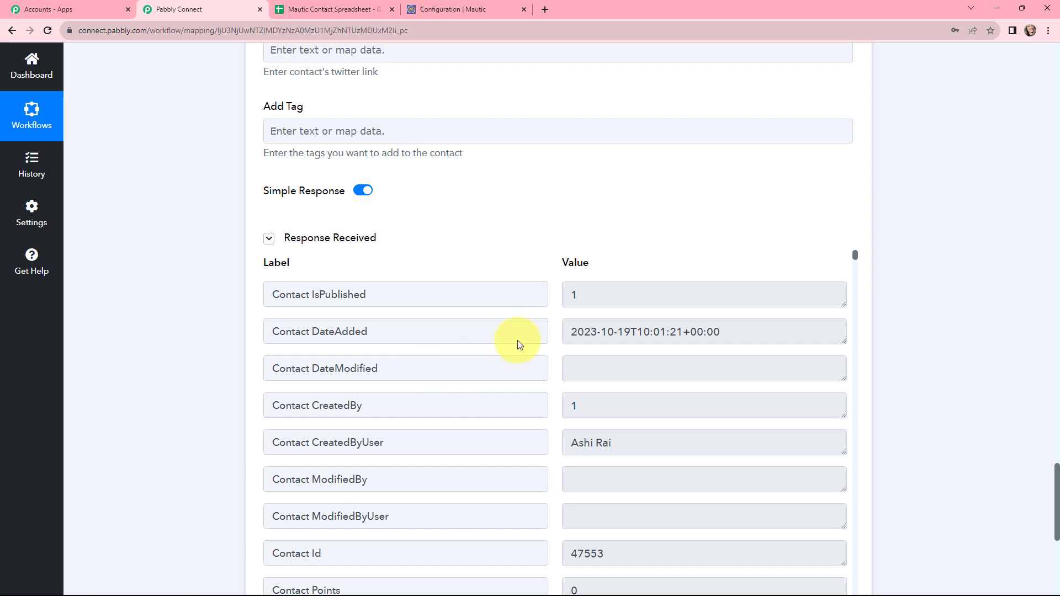
click(585, 294)
double_click(575, 293)
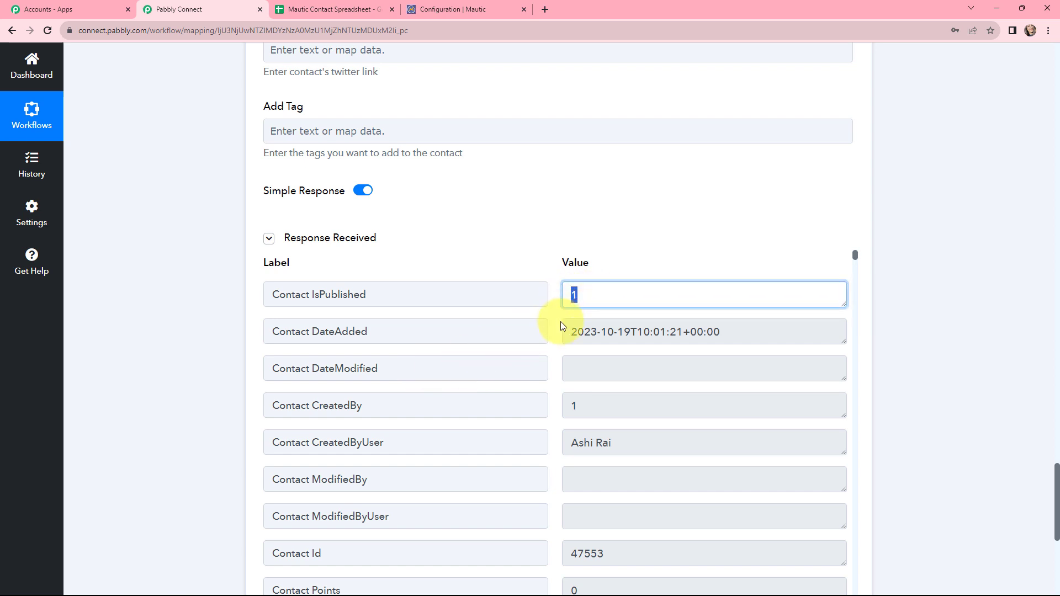
click(755, 333)
drag(755, 333, 568, 333)
drag(854, 255, 868, 489)
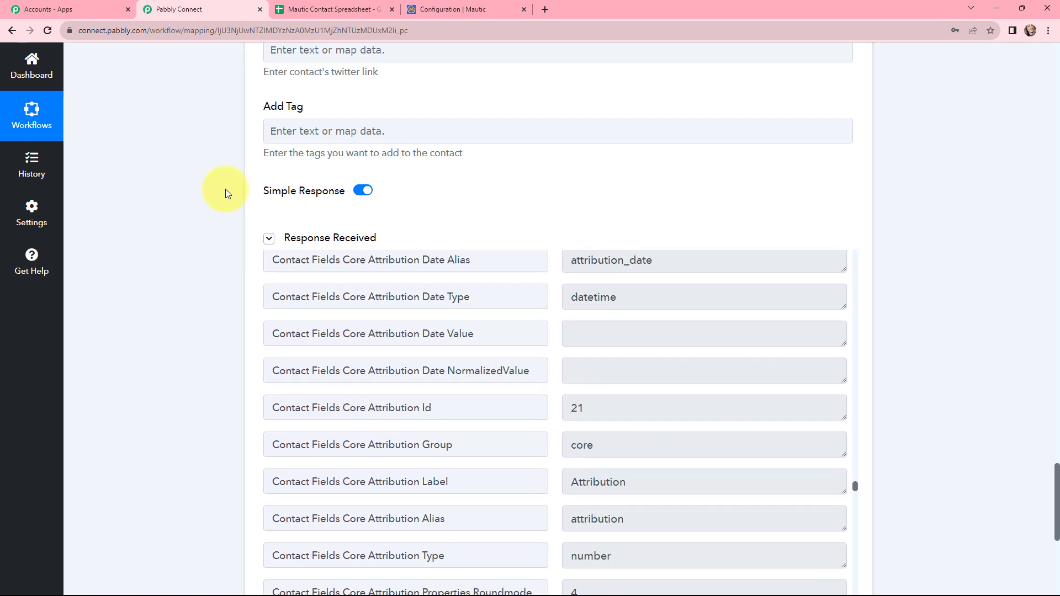
click(426, 5)
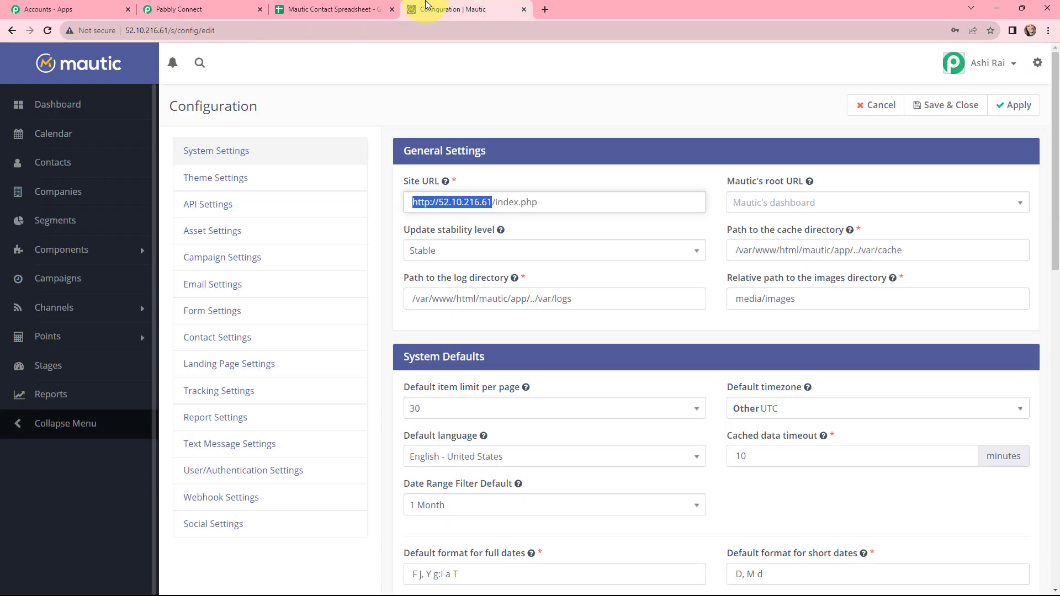
- Open the new test contact in Mautic Contacts and verify its name, e-mail, city Mumbai and mobile
click(27, 159)
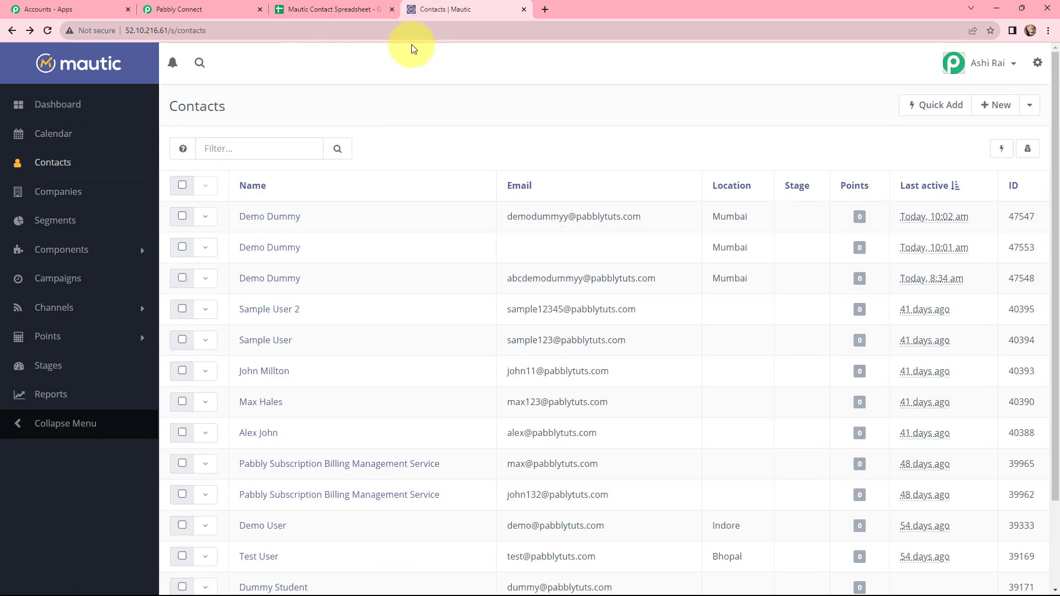
click(48, 30)
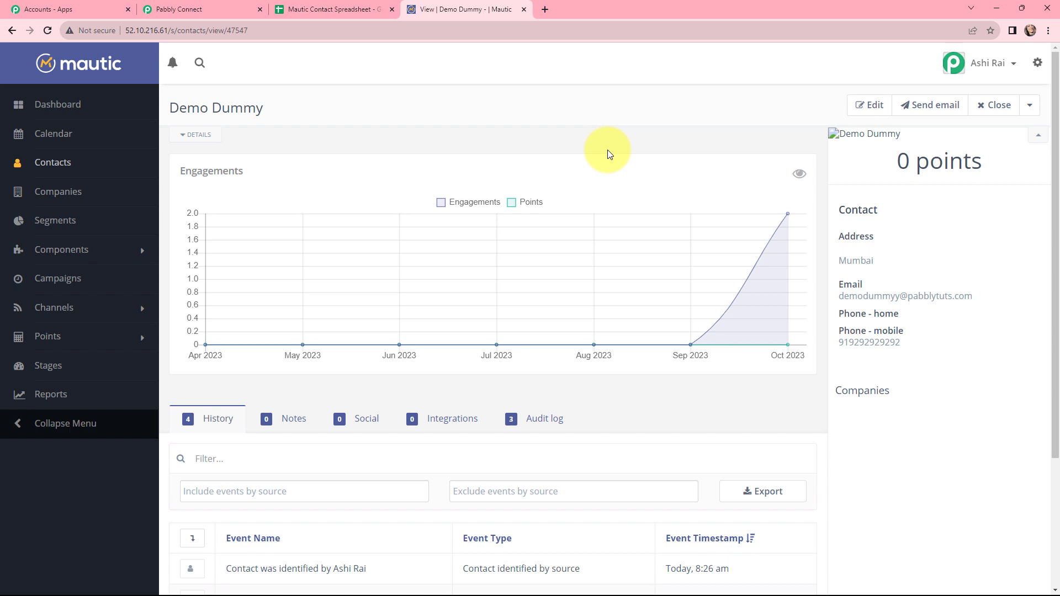
drag(170, 110, 261, 109)
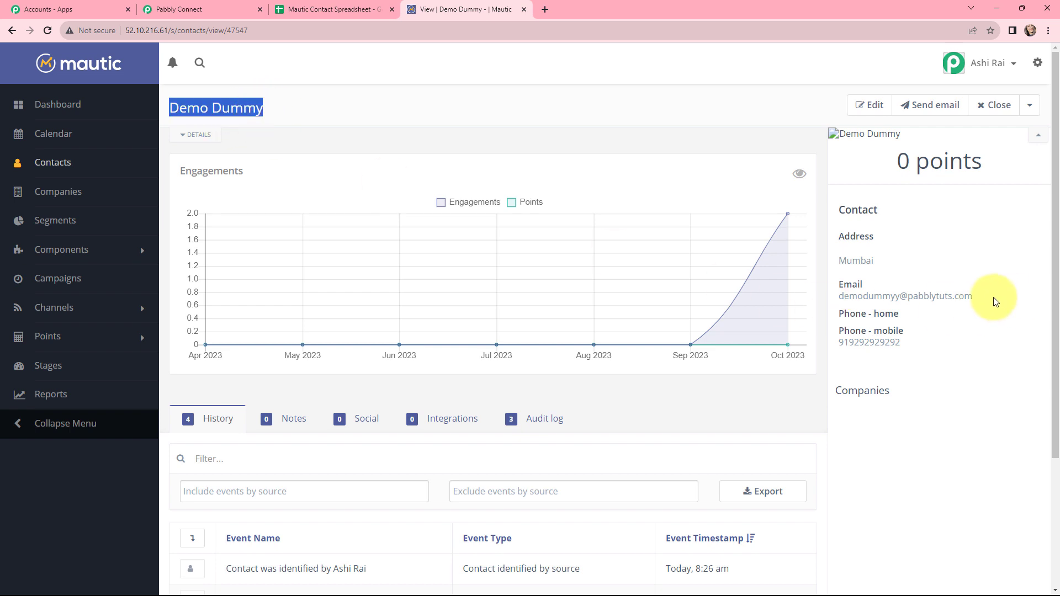
drag(976, 298, 837, 300)
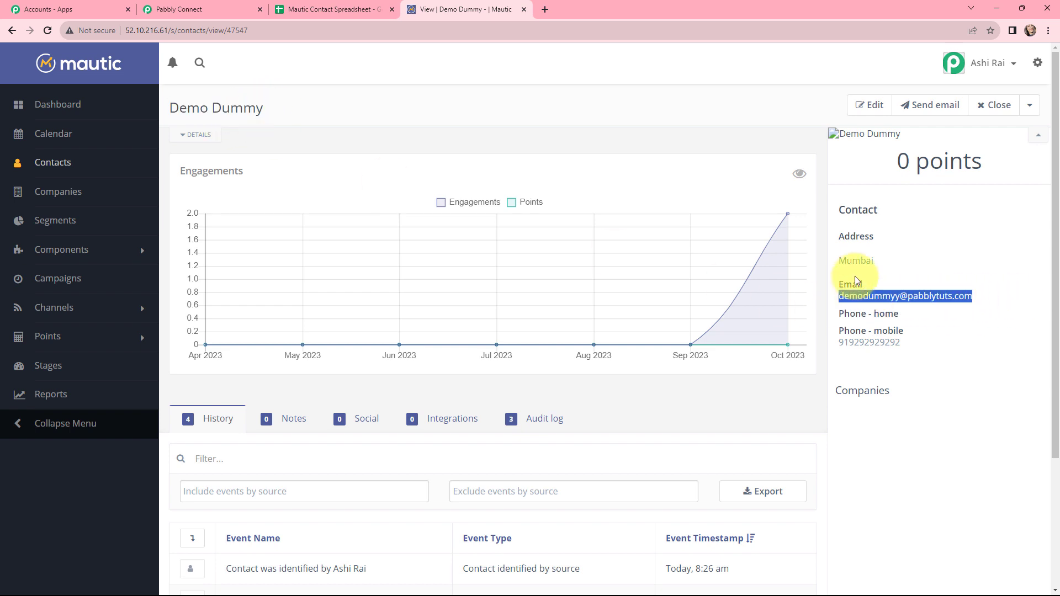
double_click(855, 260)
drag(905, 342, 836, 343)
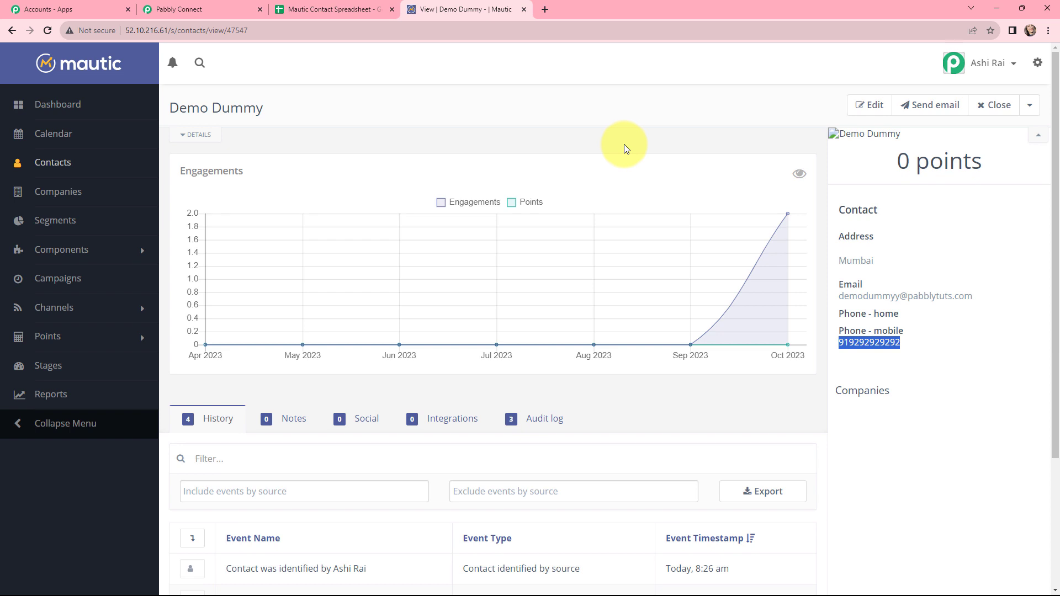
key(ctrl+2)
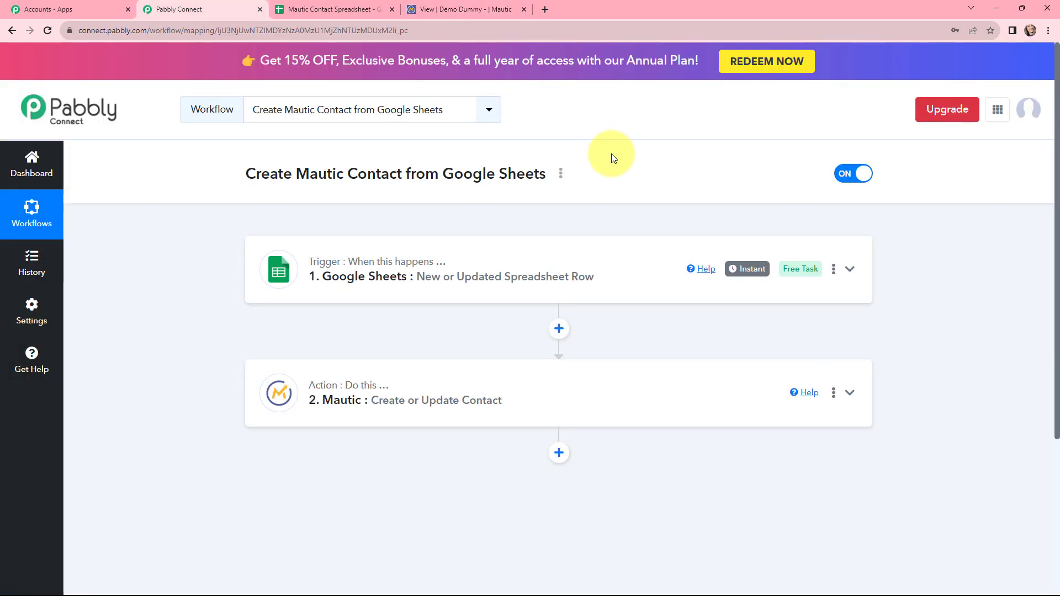